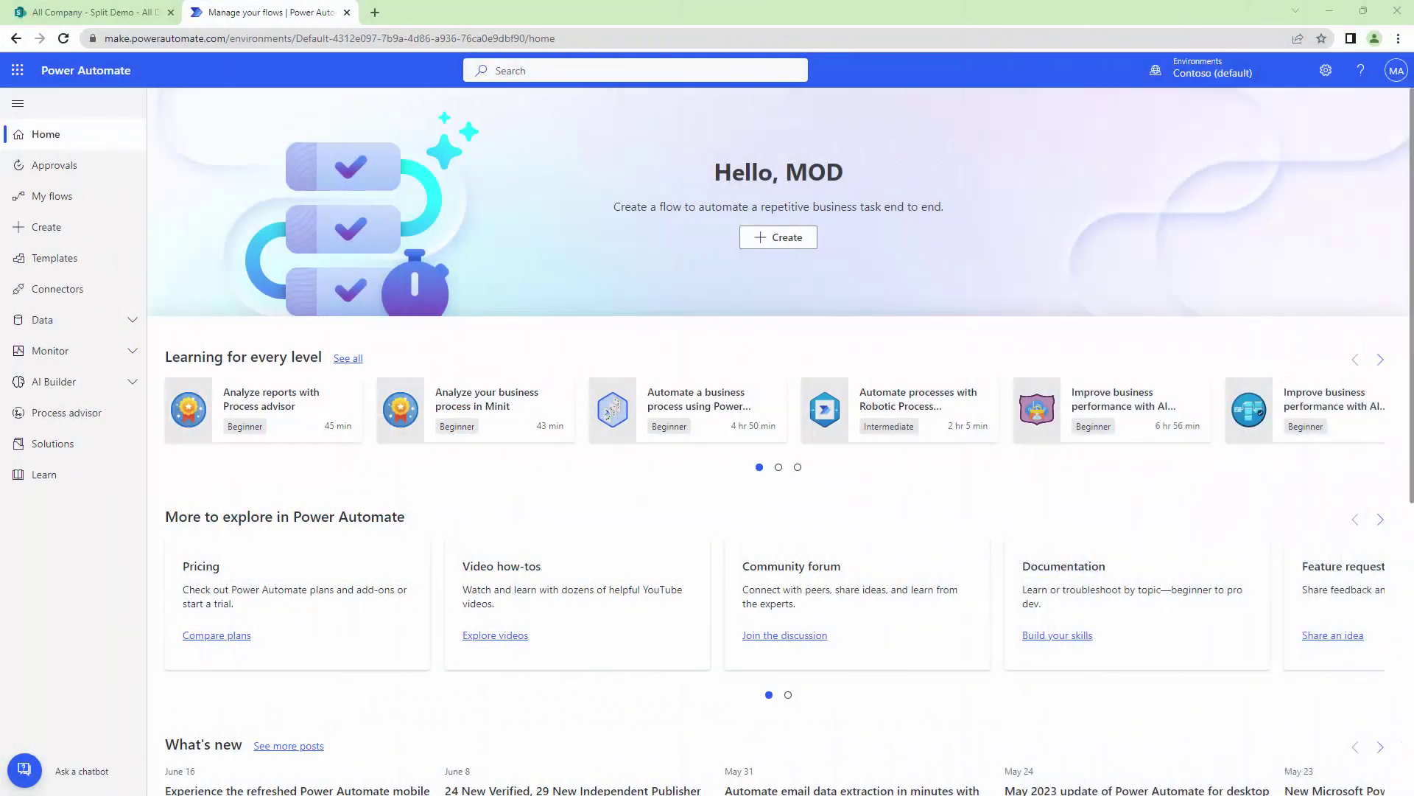
# Check that the Split Demo library is empty, then view the empty Split Destination library
pyautogui.click(126, 12)
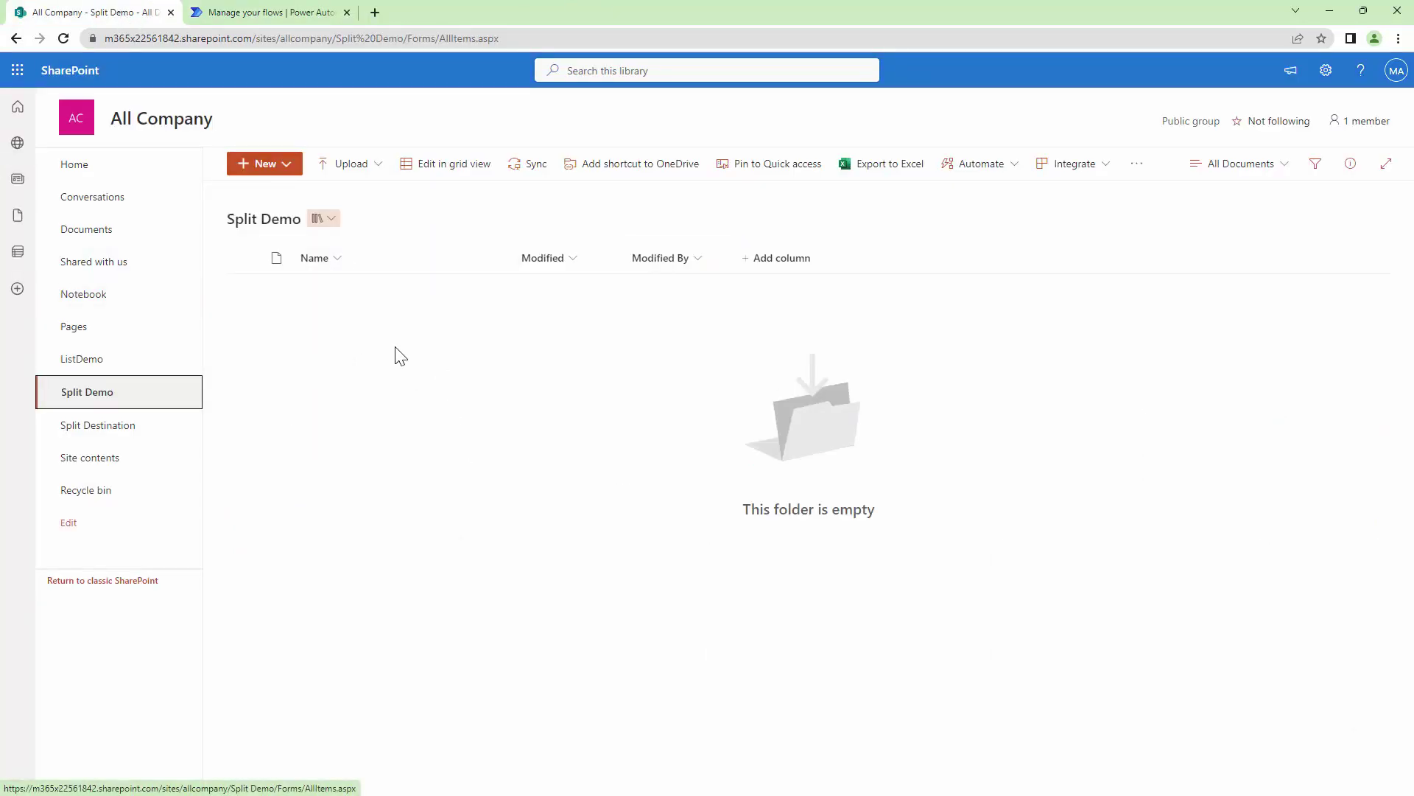
pyautogui.click(136, 433)
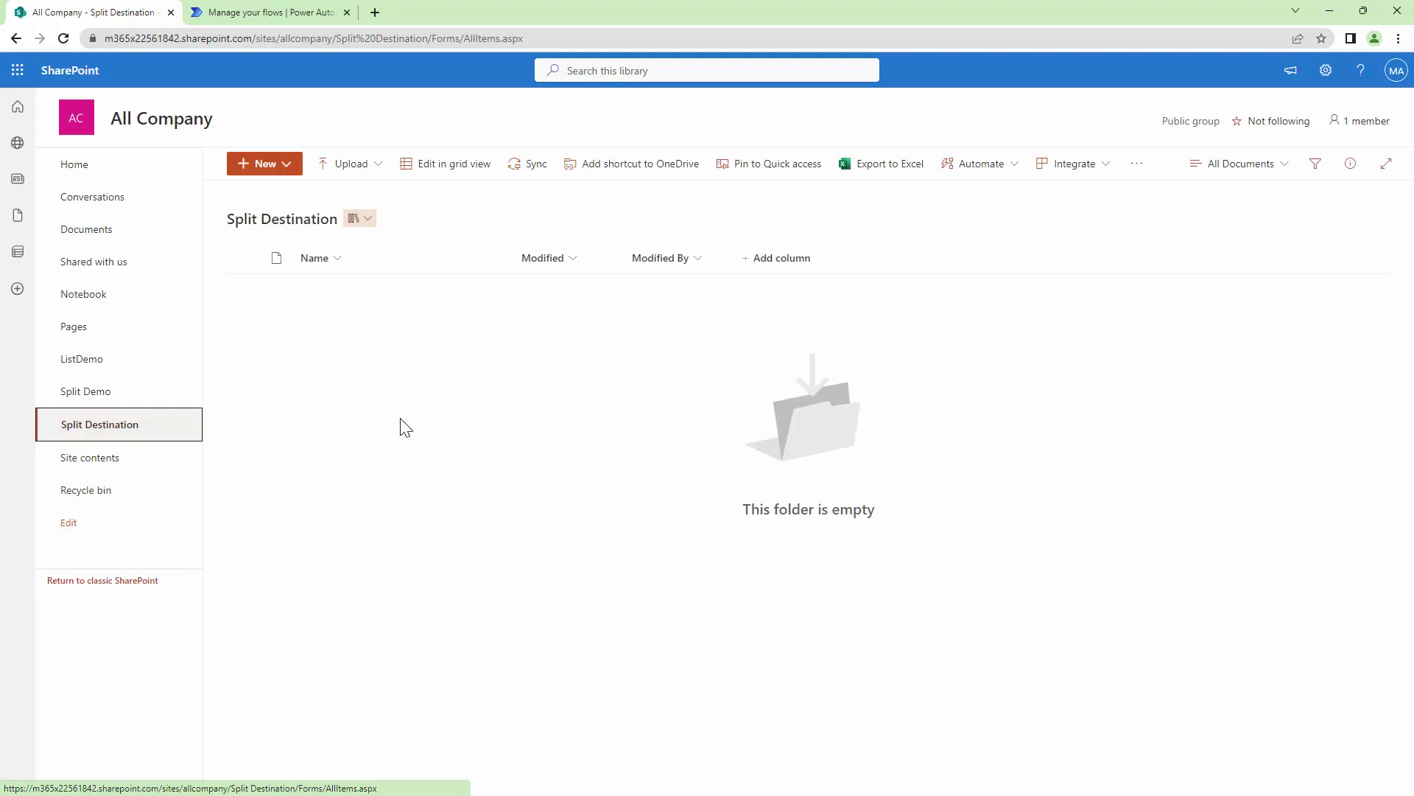
# Create a blank automated cloud flow with the 'When a file is created or modified (properties only)' trigger
pyautogui.click(303, 13)
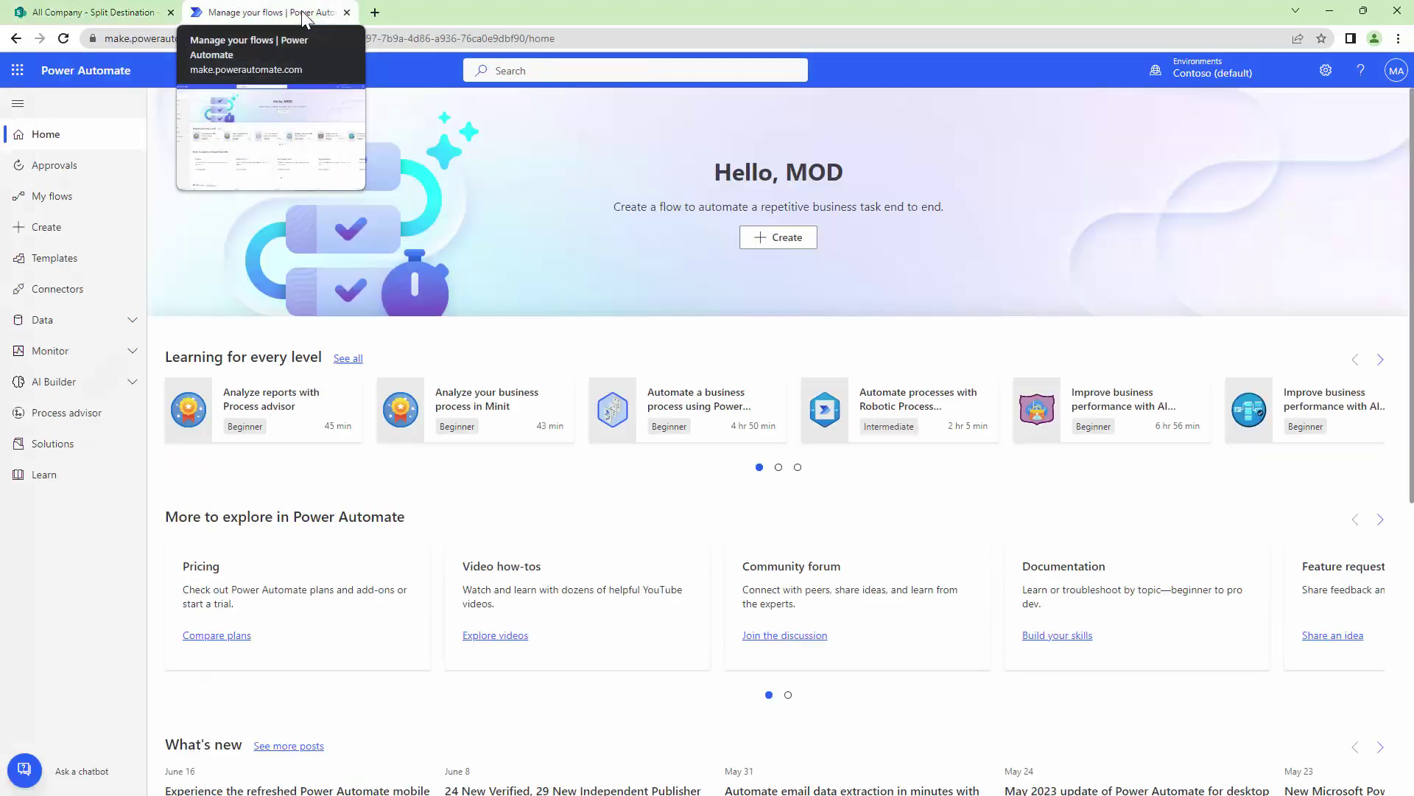
pyautogui.click(103, 237)
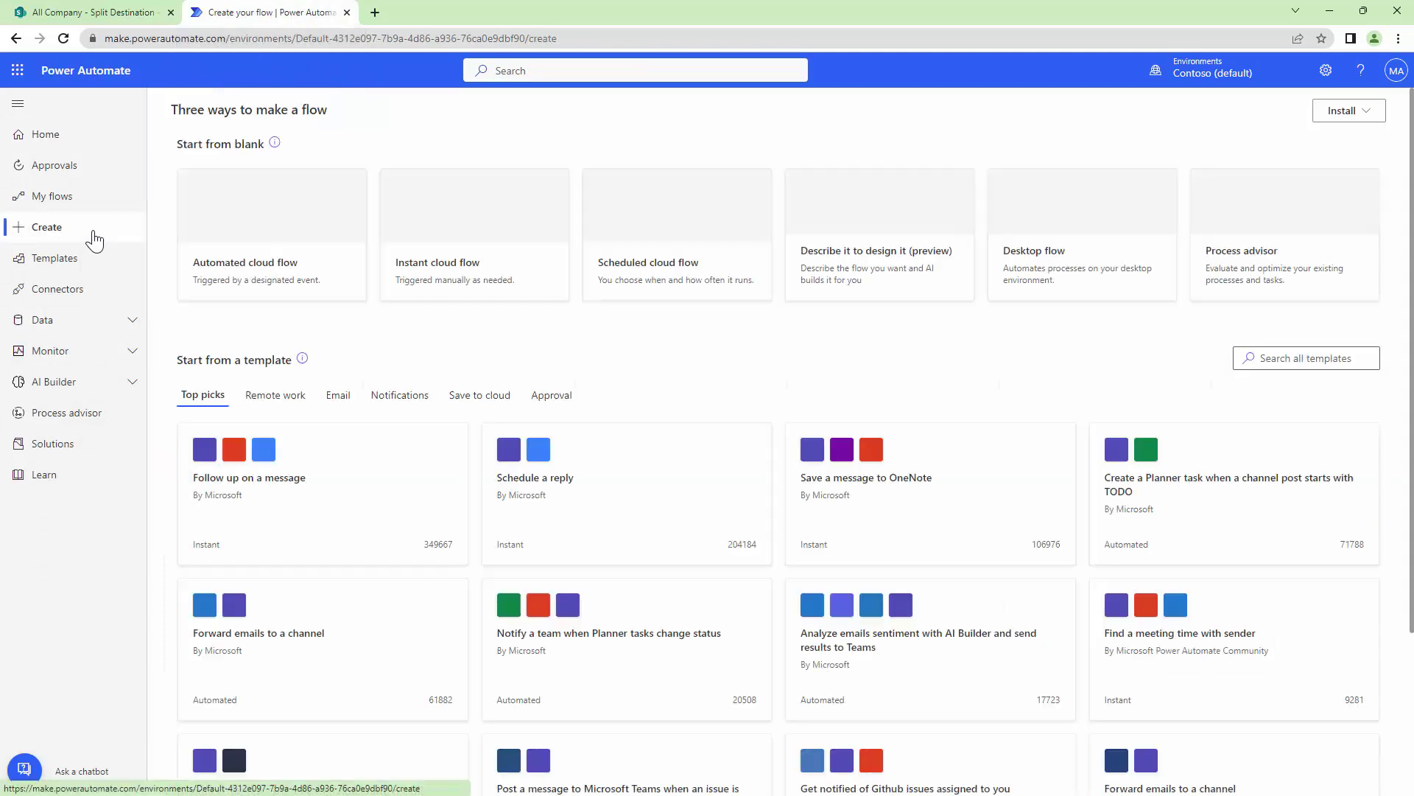
pyautogui.click(246, 265)
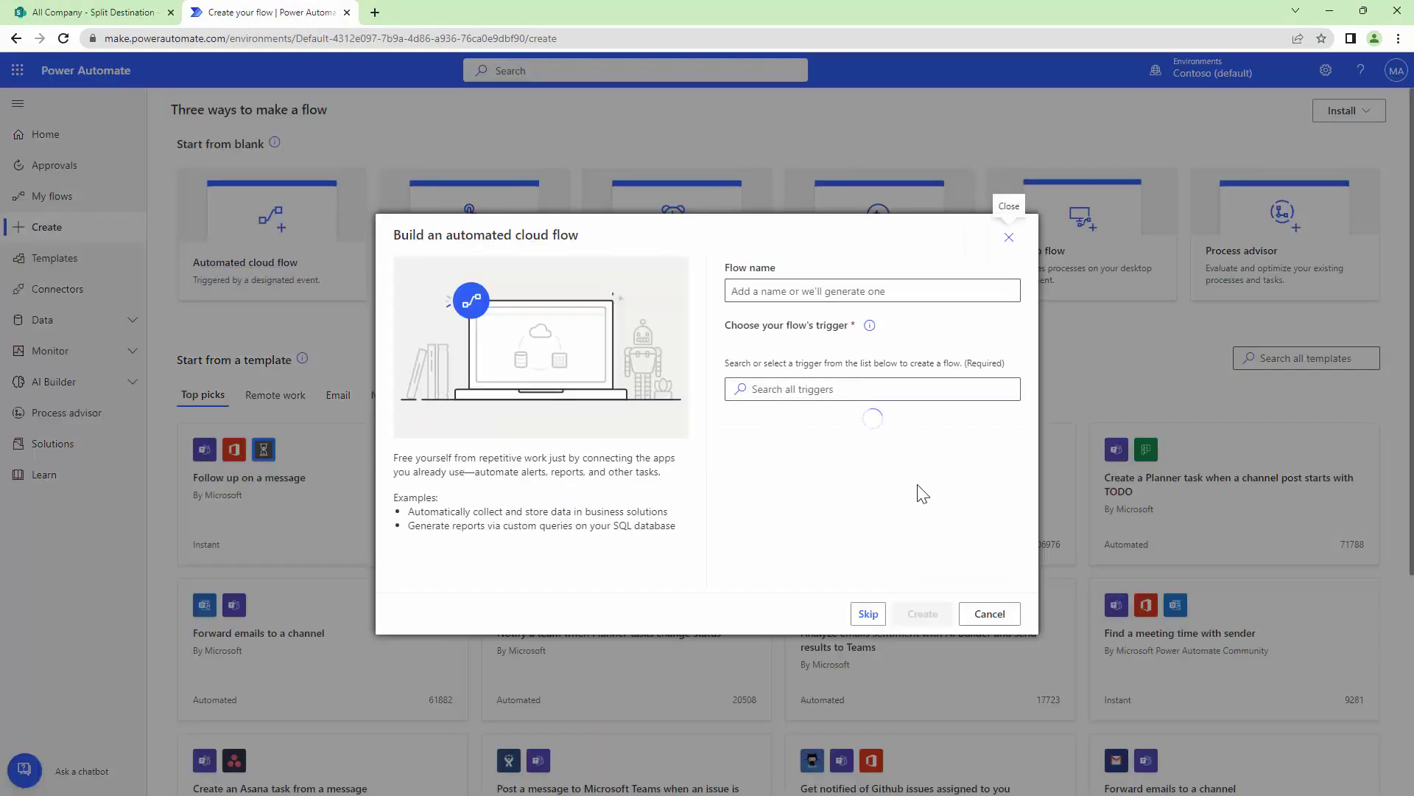
pyautogui.click(868, 614)
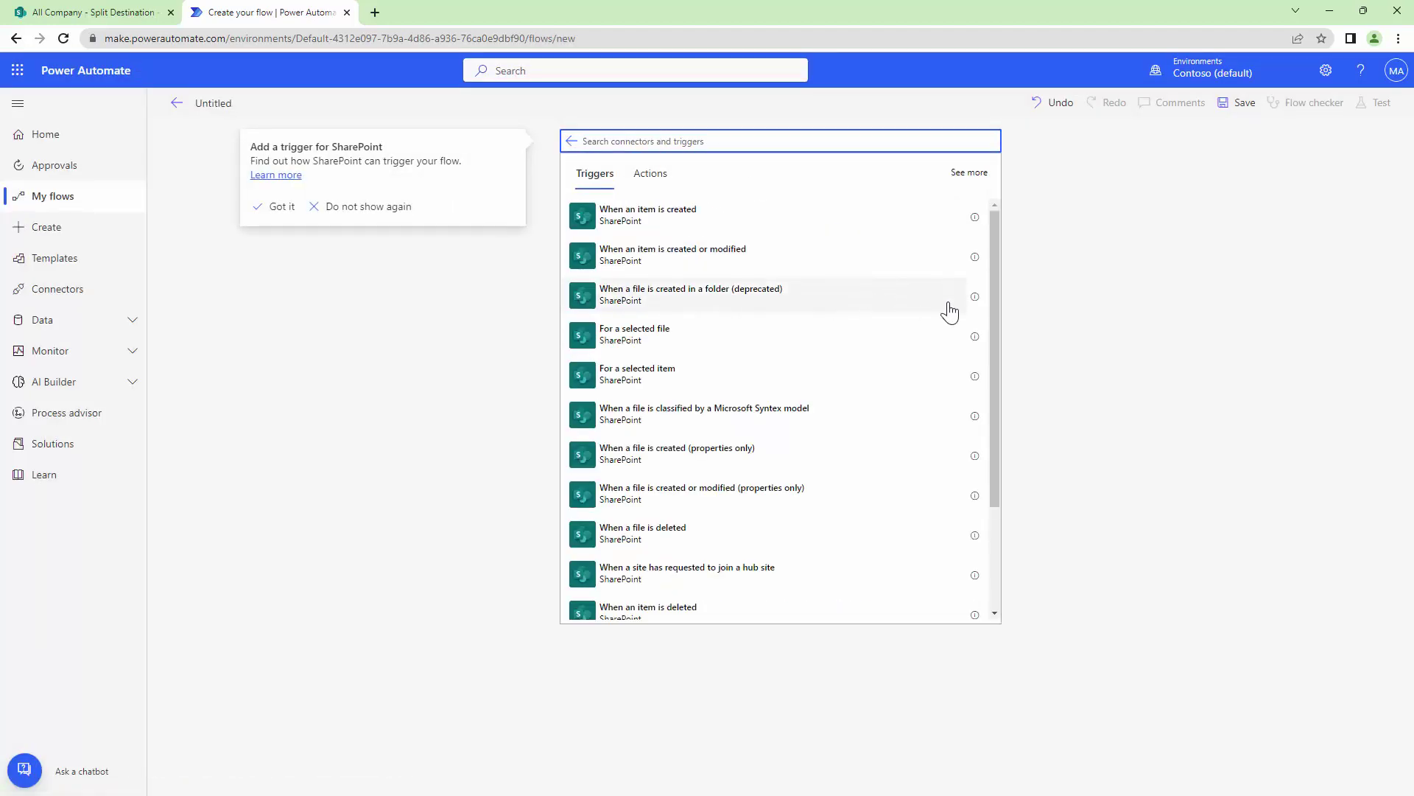
pyautogui.click(799, 499)
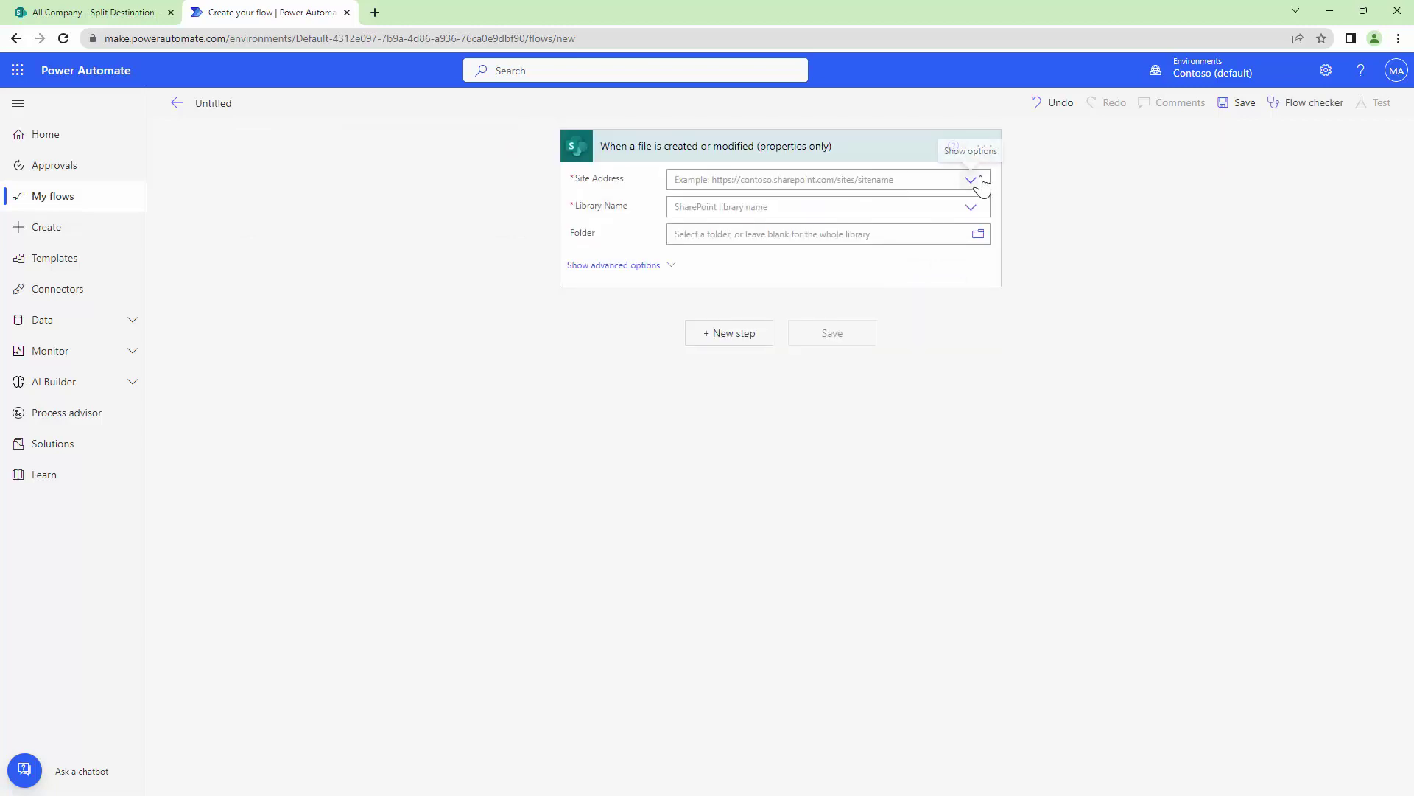
# Point the trigger at the All Company site's Split Demo library
pyautogui.click(980, 182)
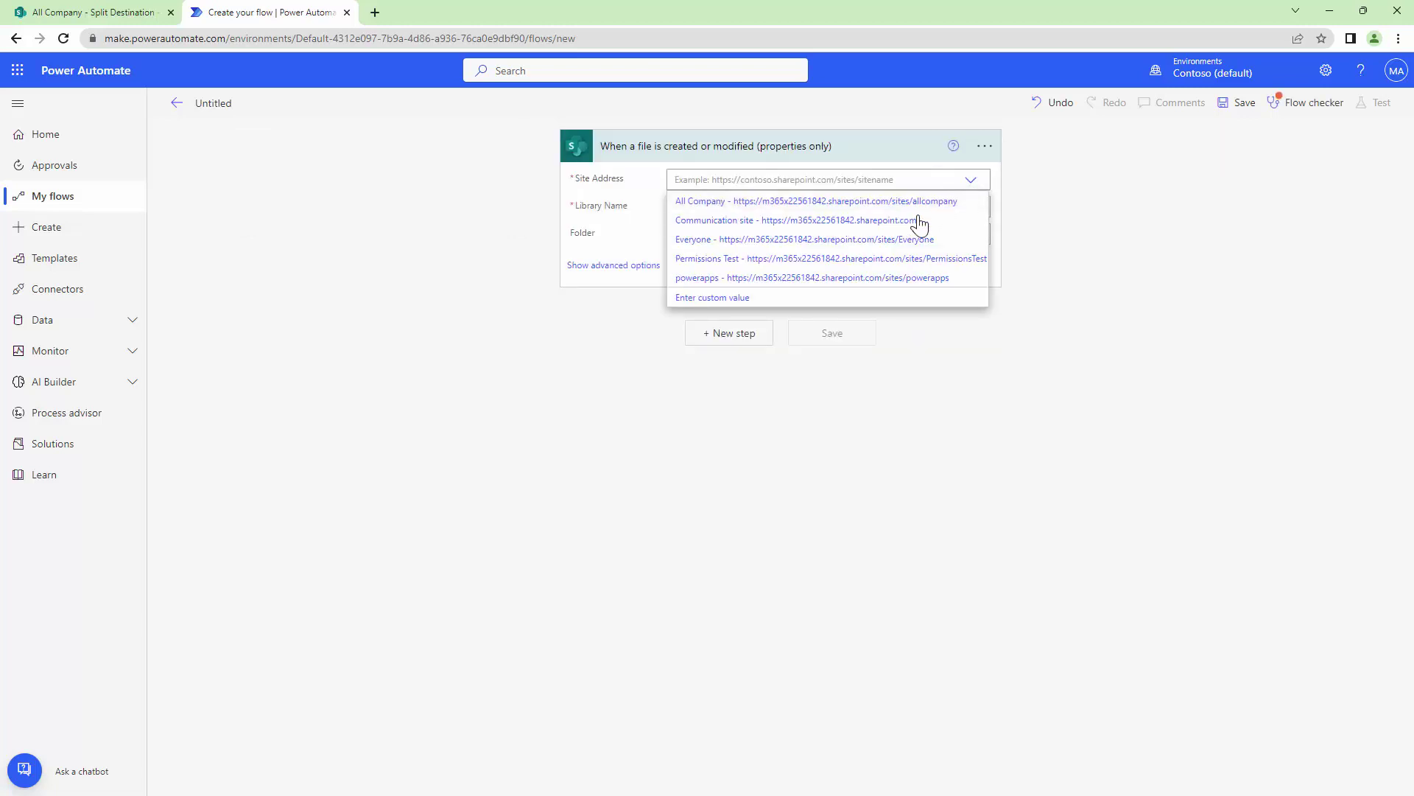
pyautogui.click(951, 201)
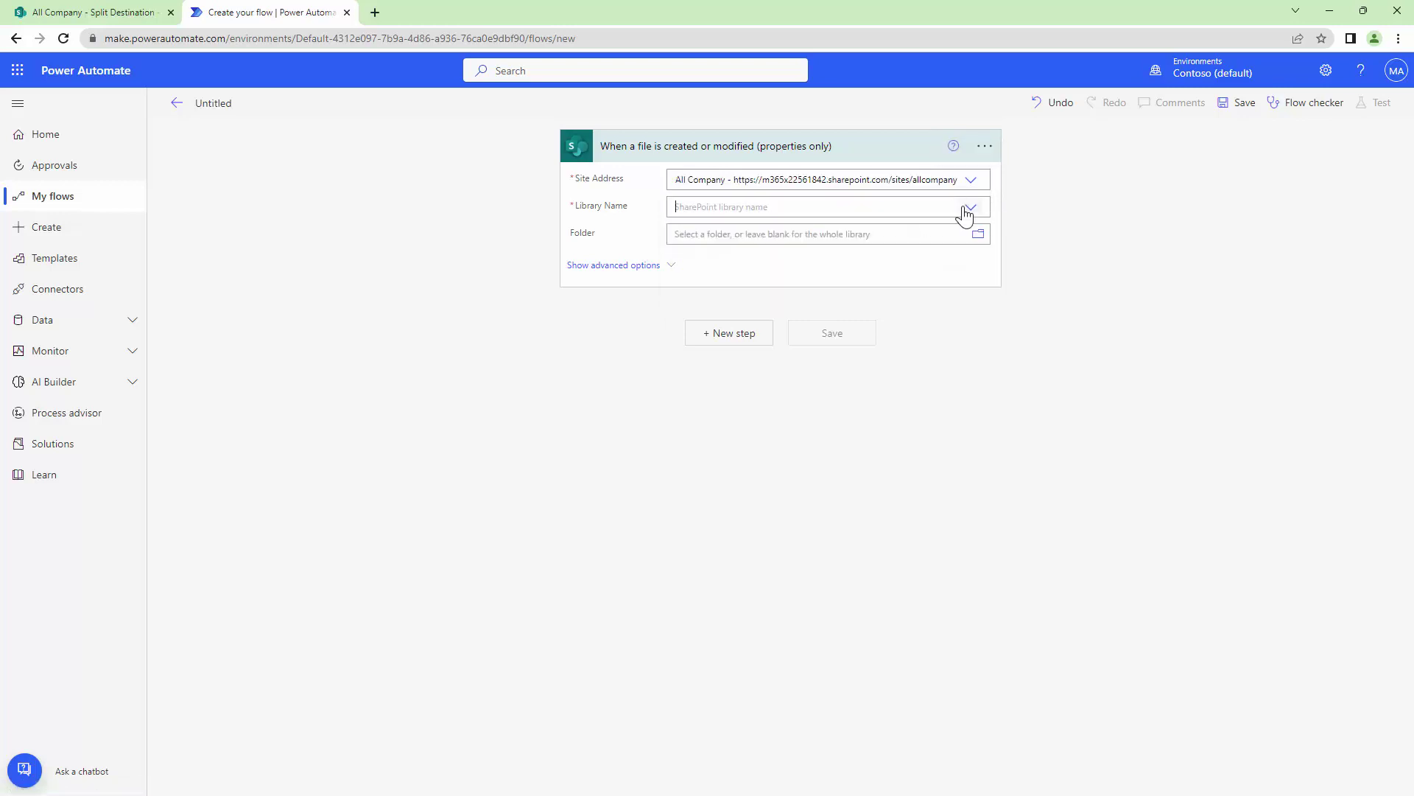
pyautogui.click(965, 212)
pyautogui.click(711, 249)
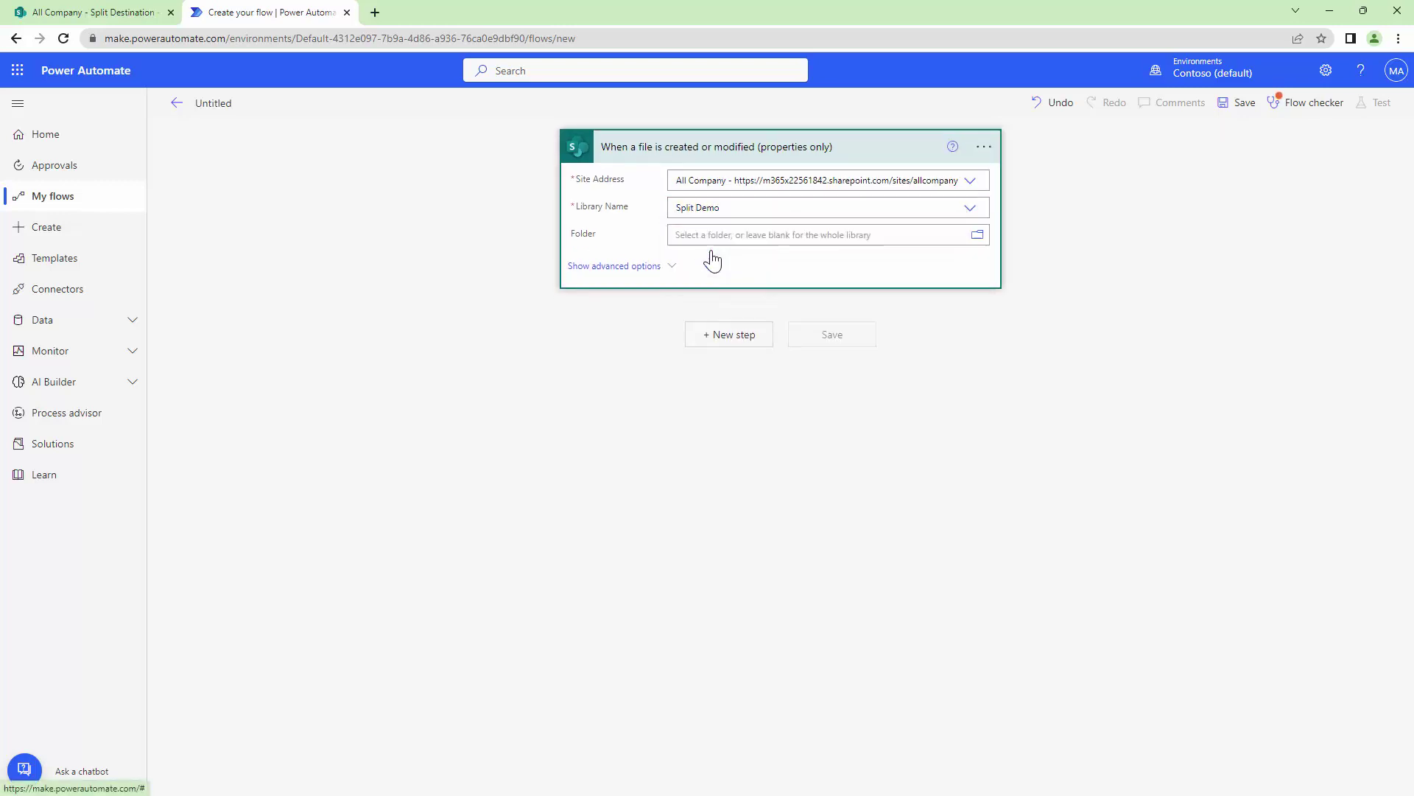
pyautogui.click(723, 336)
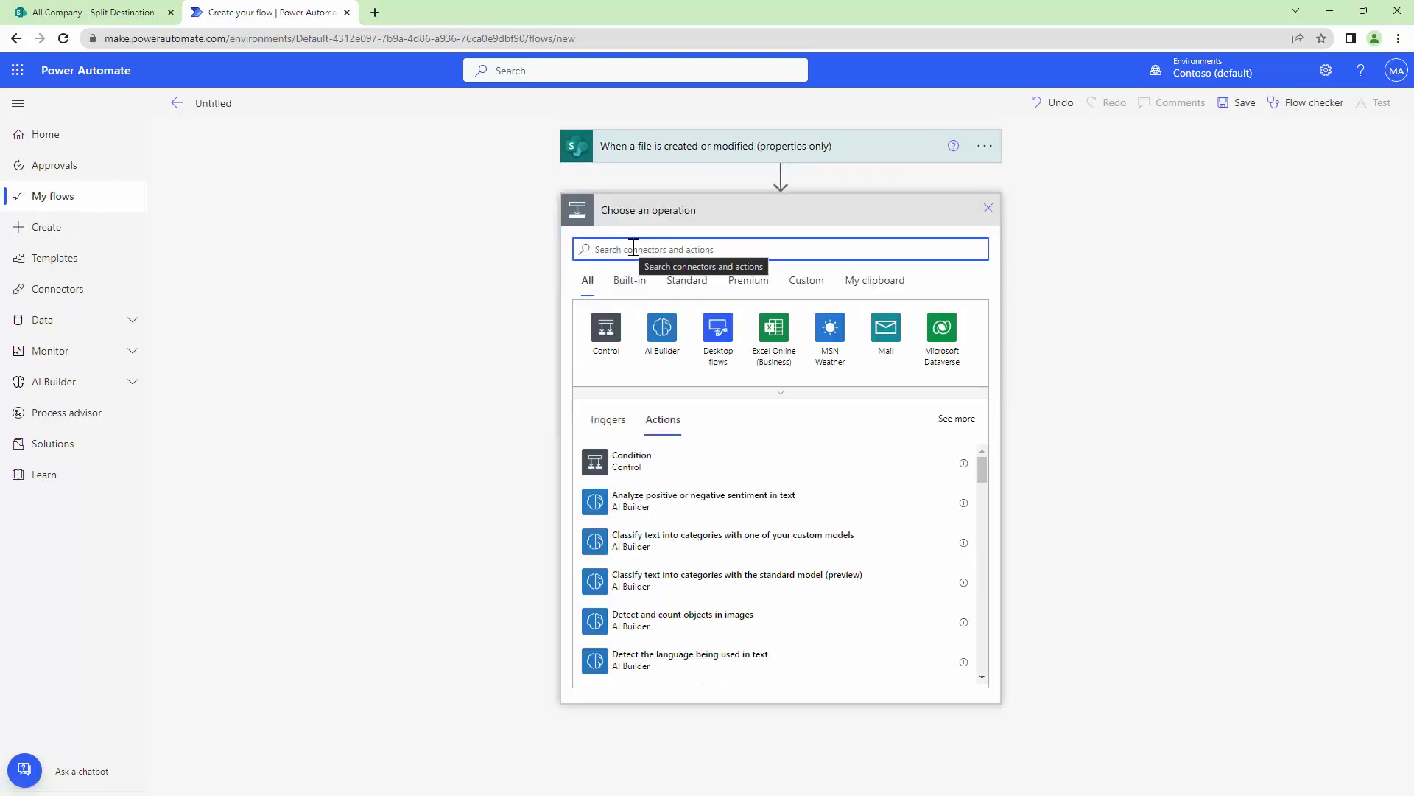
# Add SharePoint Get file content on All Company, with File Identifier set to the trigger's Identifier
pyautogui.write('s')
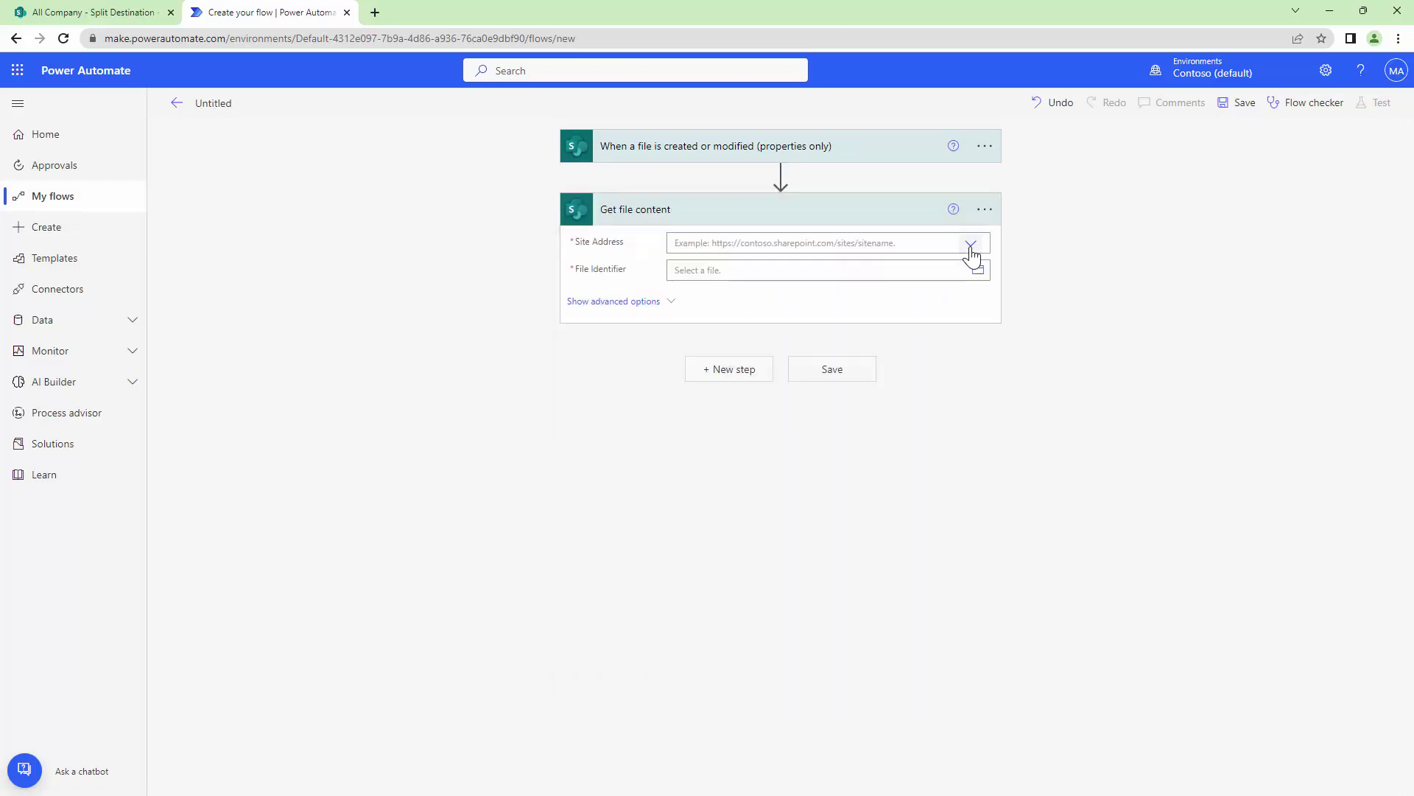
pyautogui.click(969, 246)
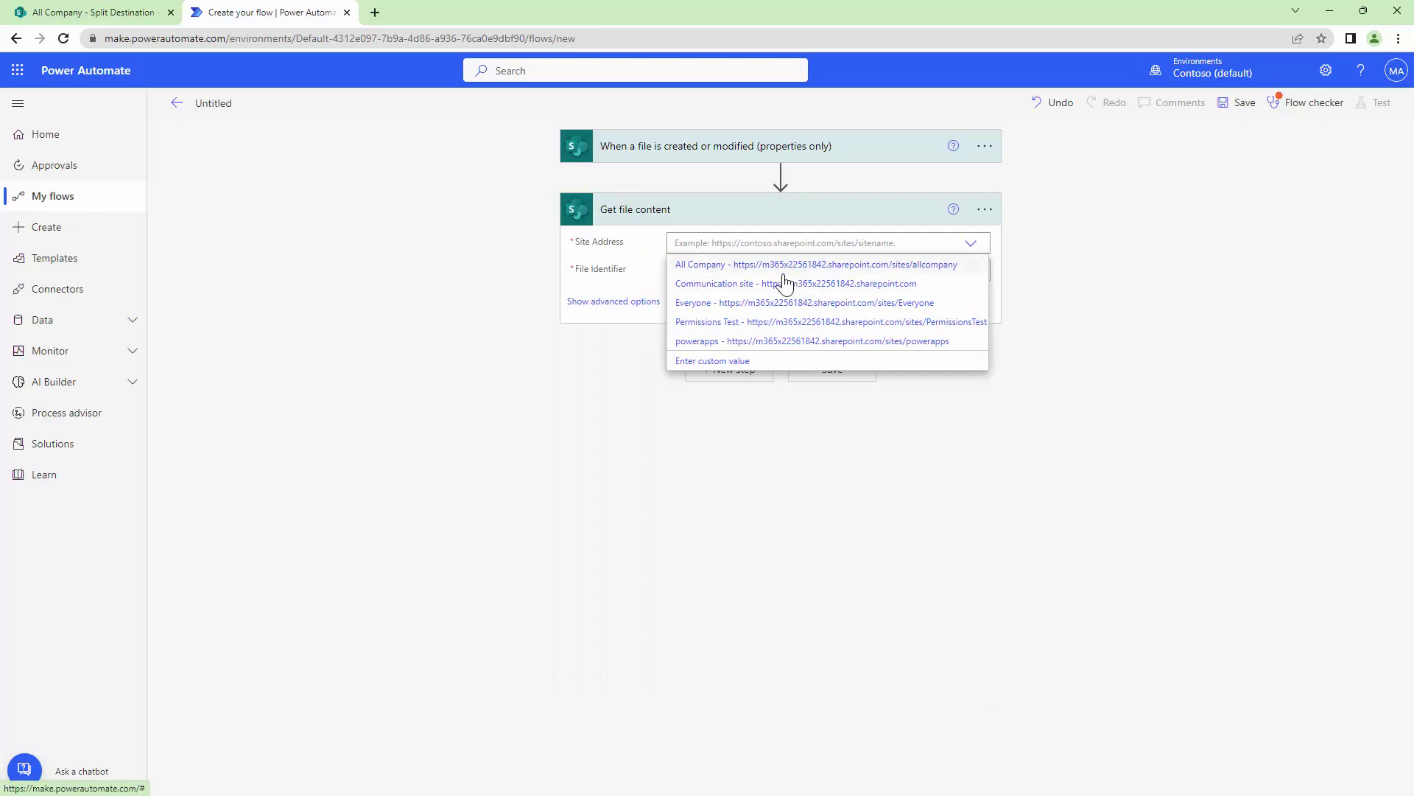
pyautogui.click(783, 265)
pyautogui.click(1103, 383)
pyautogui.write('ident')
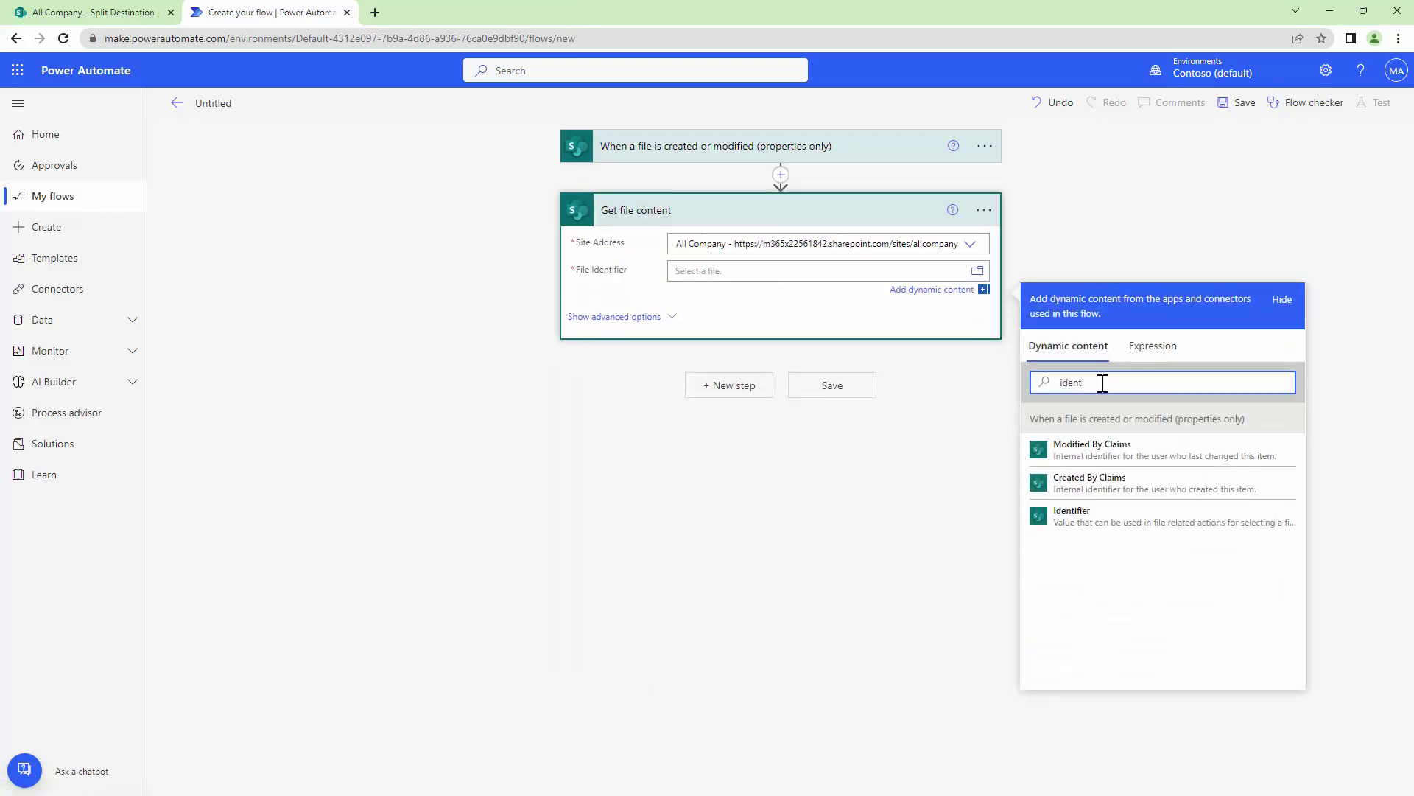
pyautogui.click(1116, 516)
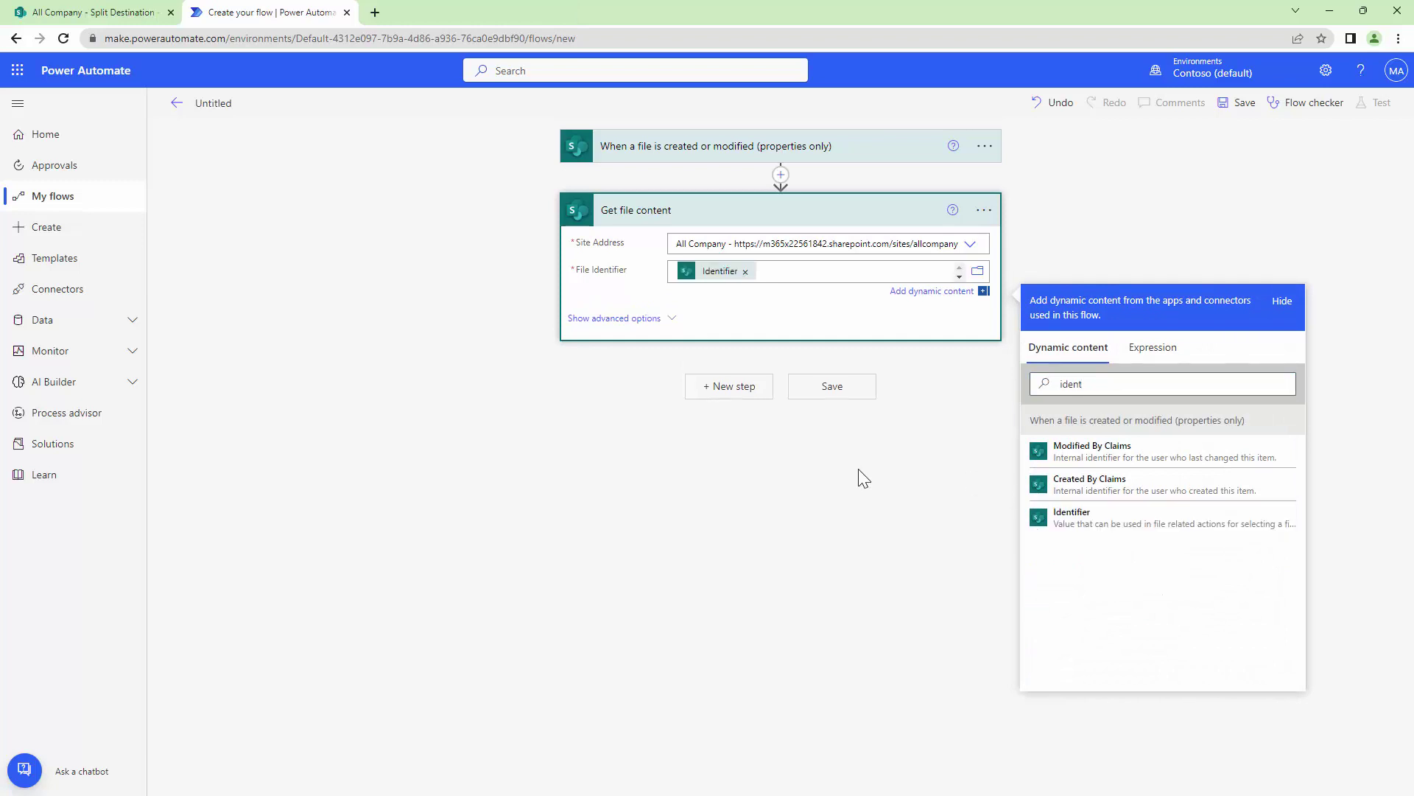
# Add the Muhimbi PDF Split PDF action after Get file content
pyautogui.click(728, 390)
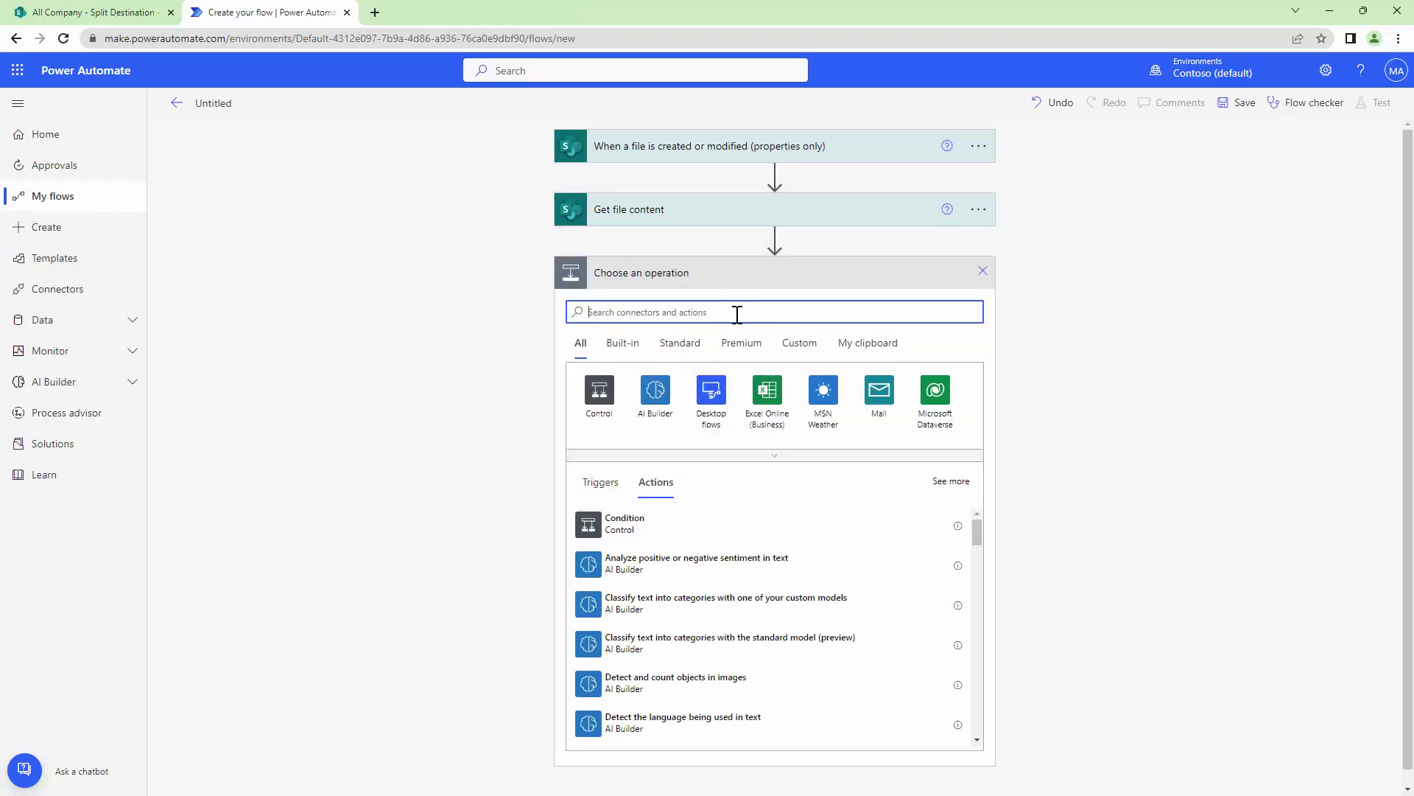
pyautogui.write('Muhimbi')
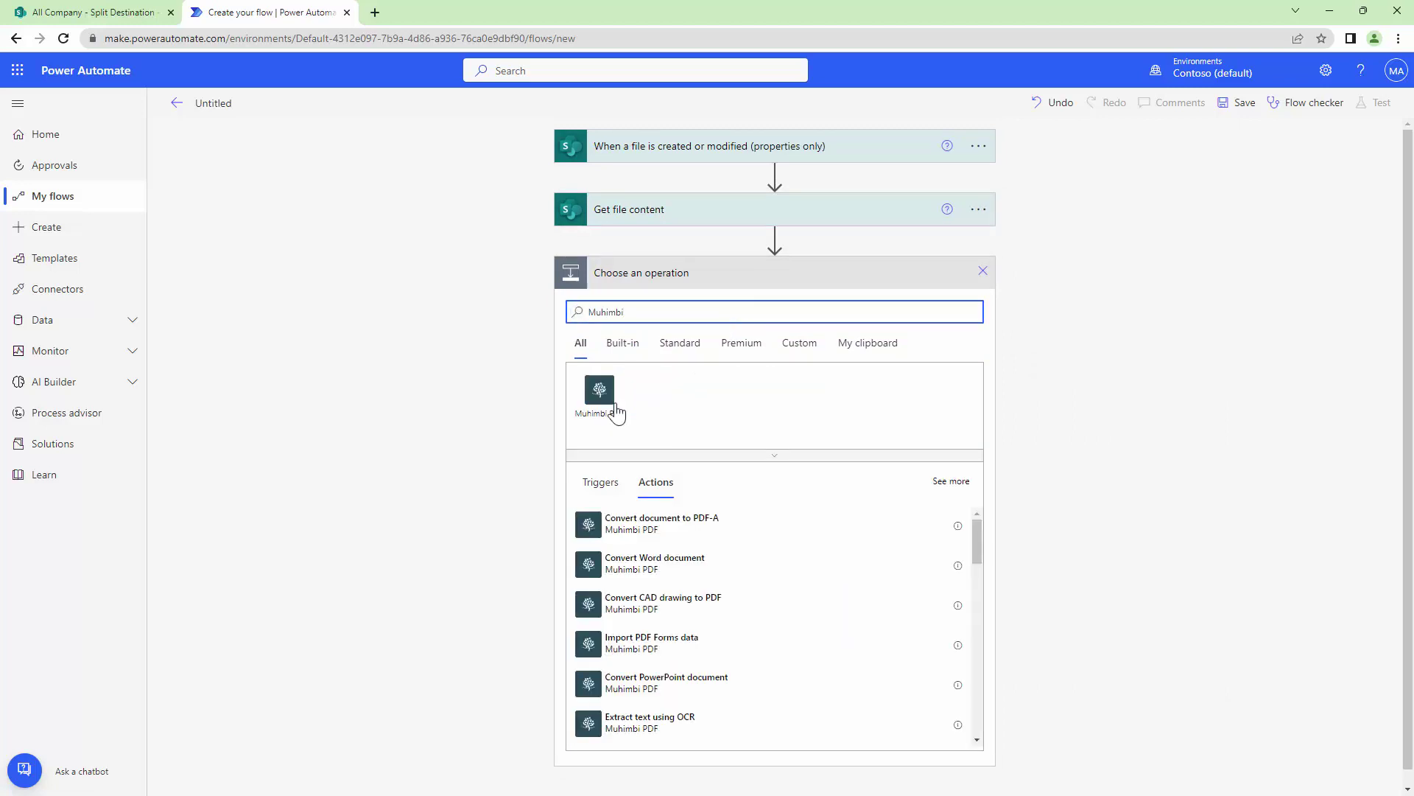
pyautogui.click(617, 413)
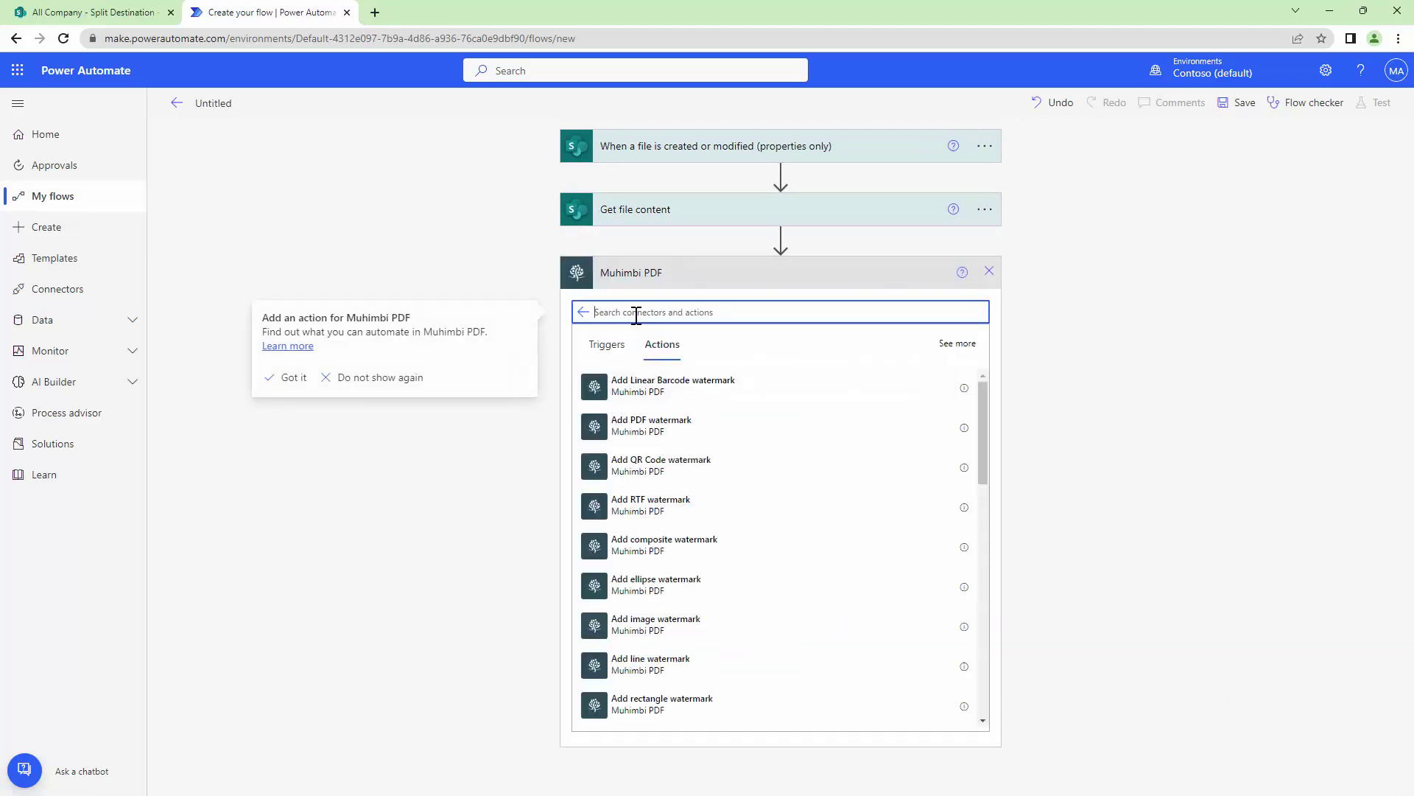
pyautogui.write('split')
pyautogui.click(646, 389)
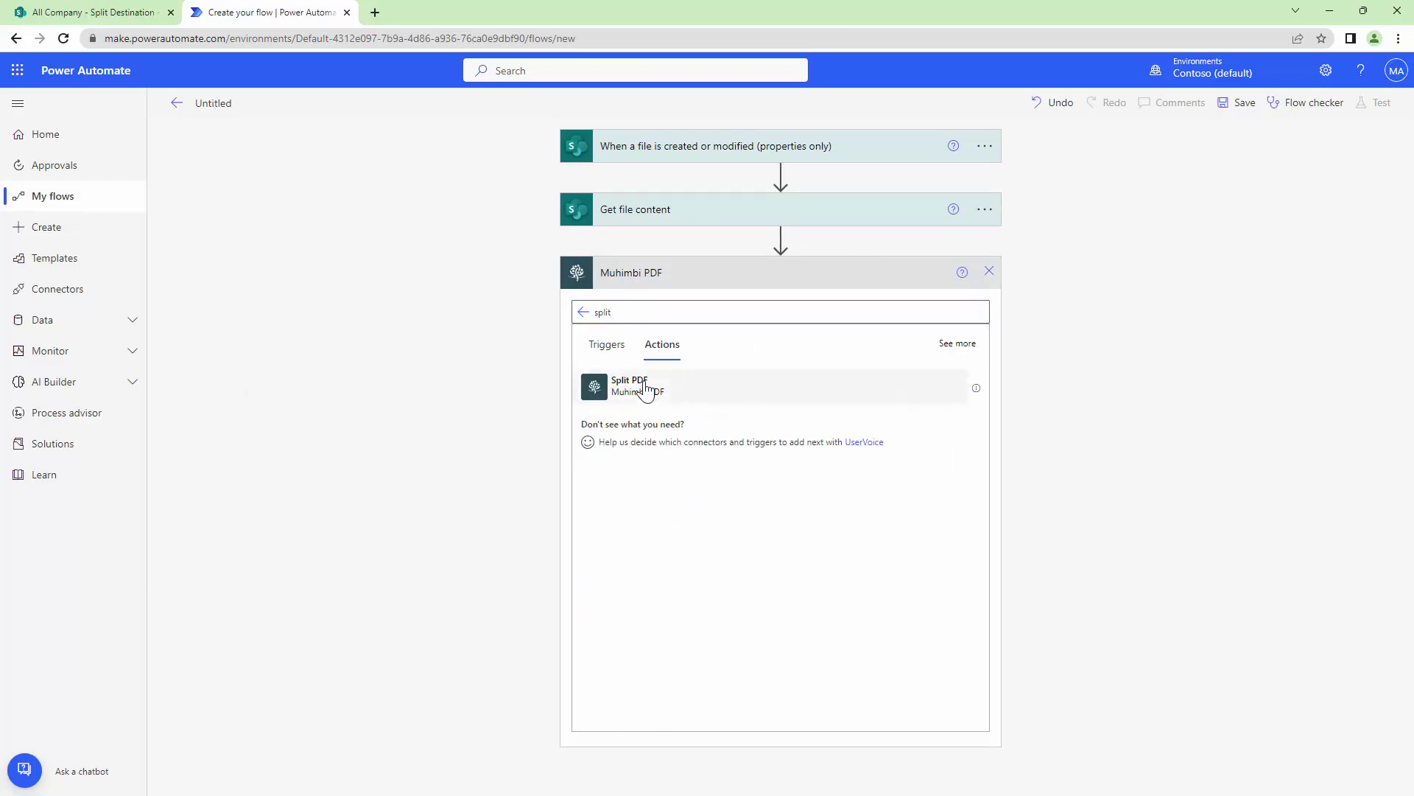
# Set the source file name to File name with extension and the source content to File Content
pyautogui.click(757, 304)
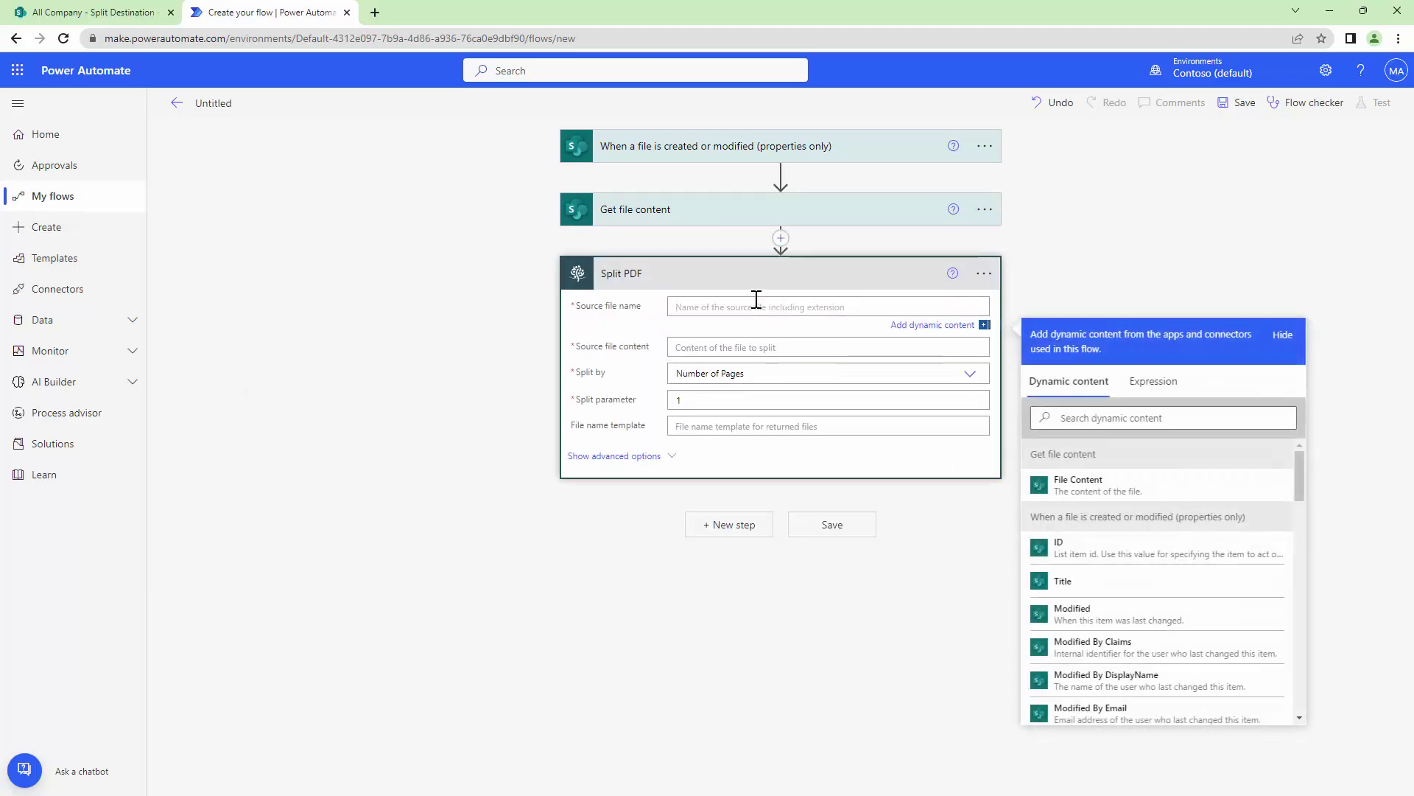
pyautogui.click(1182, 423)
pyautogui.write('file')
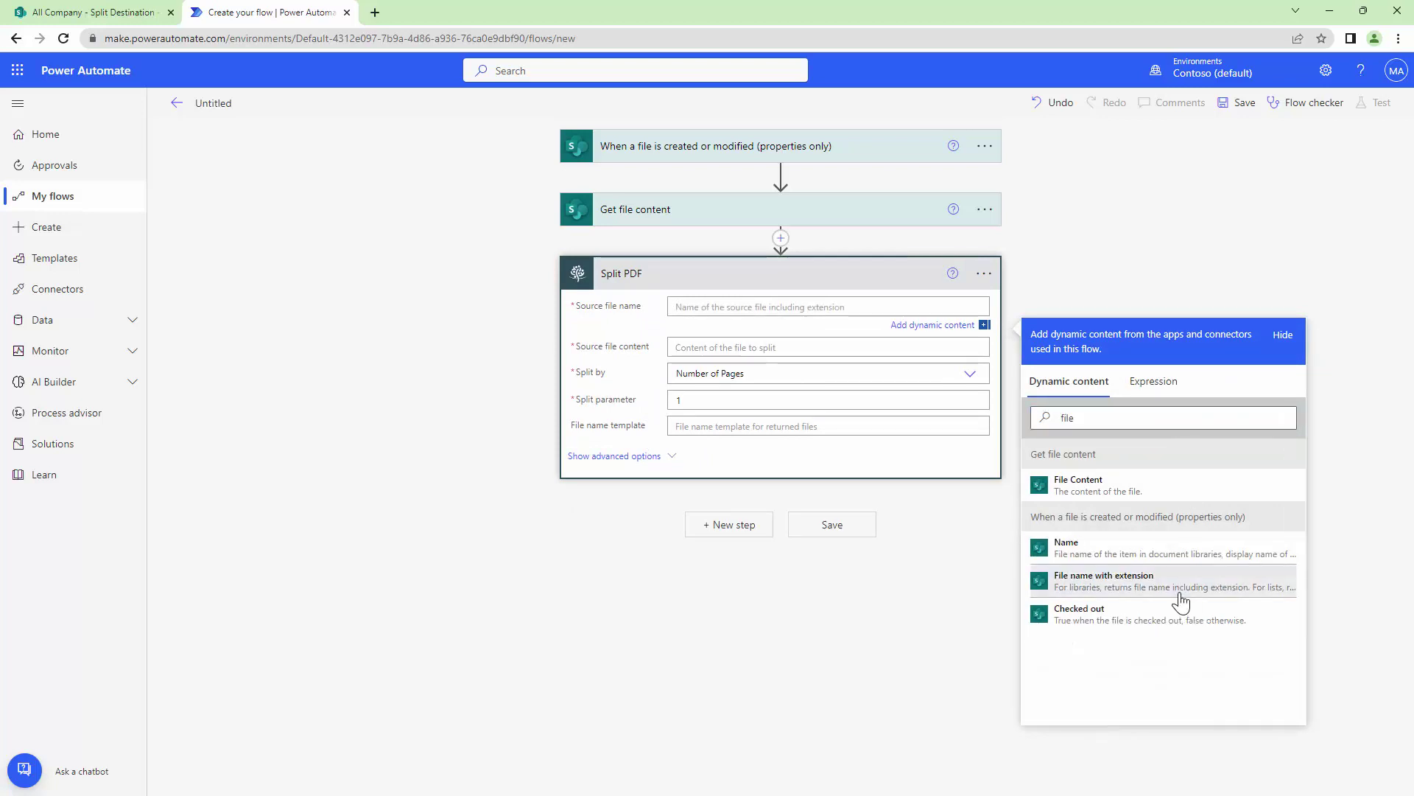
pyautogui.click(1178, 580)
pyautogui.click(821, 350)
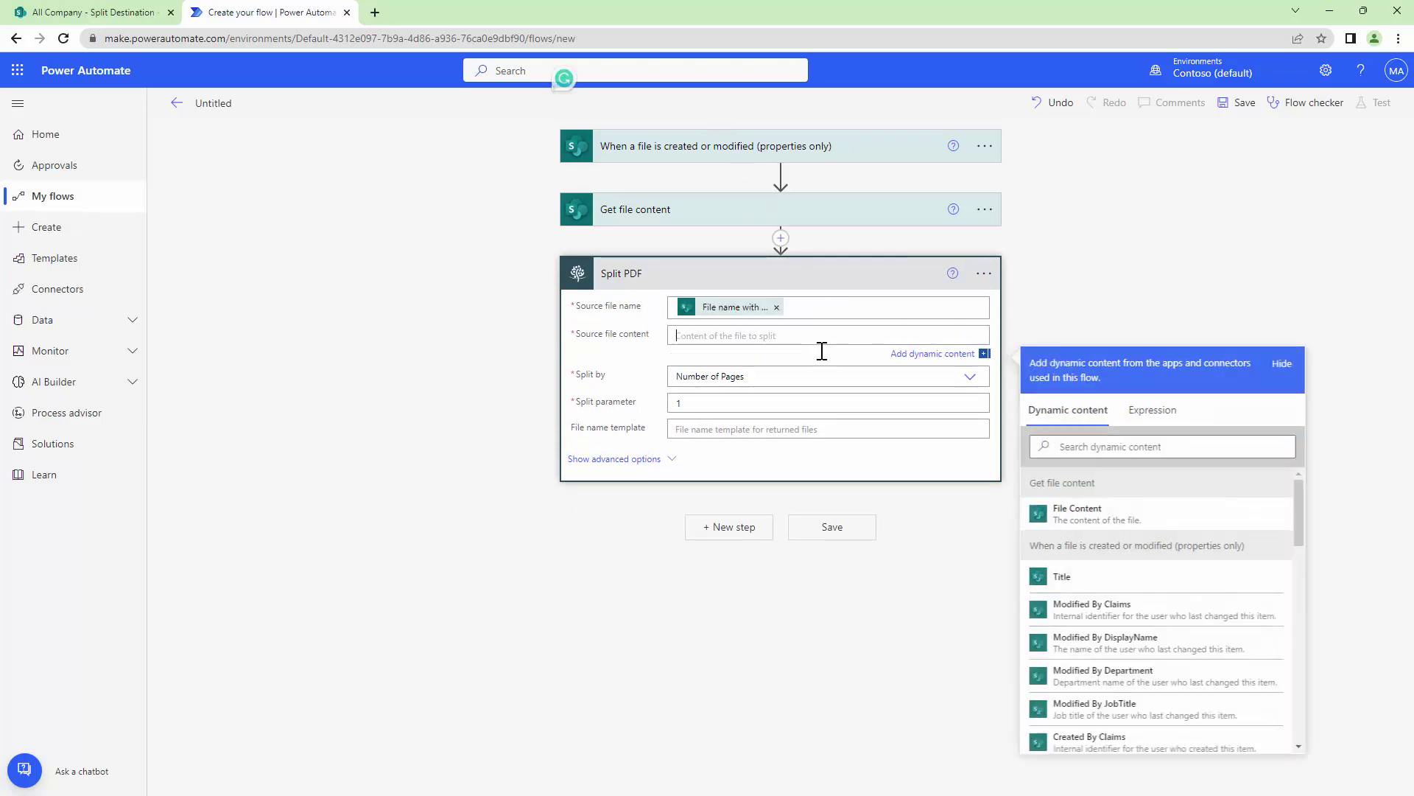
pyautogui.click(1091, 527)
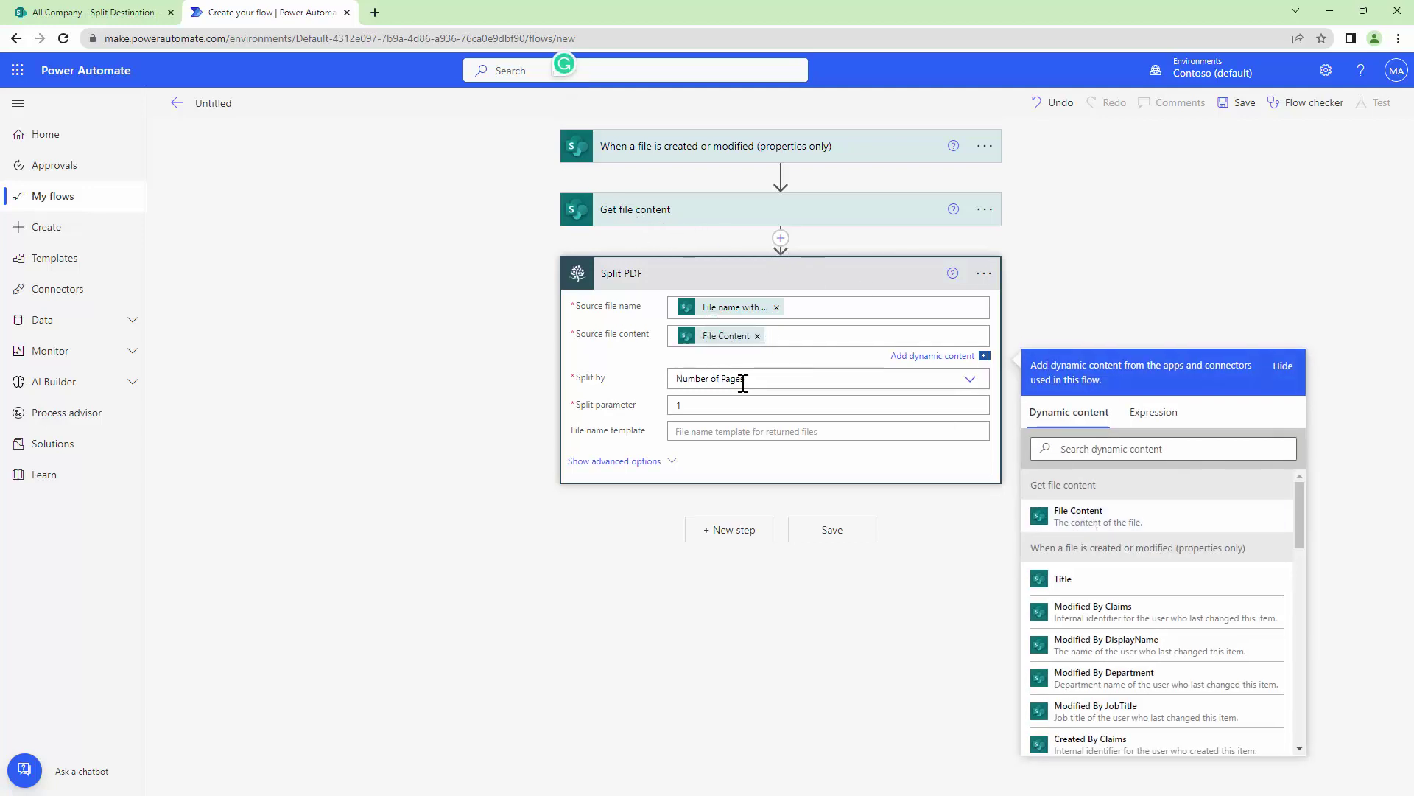
# Split by Number of Pages with parameter 1 and show the advanced options
pyautogui.click(967, 382)
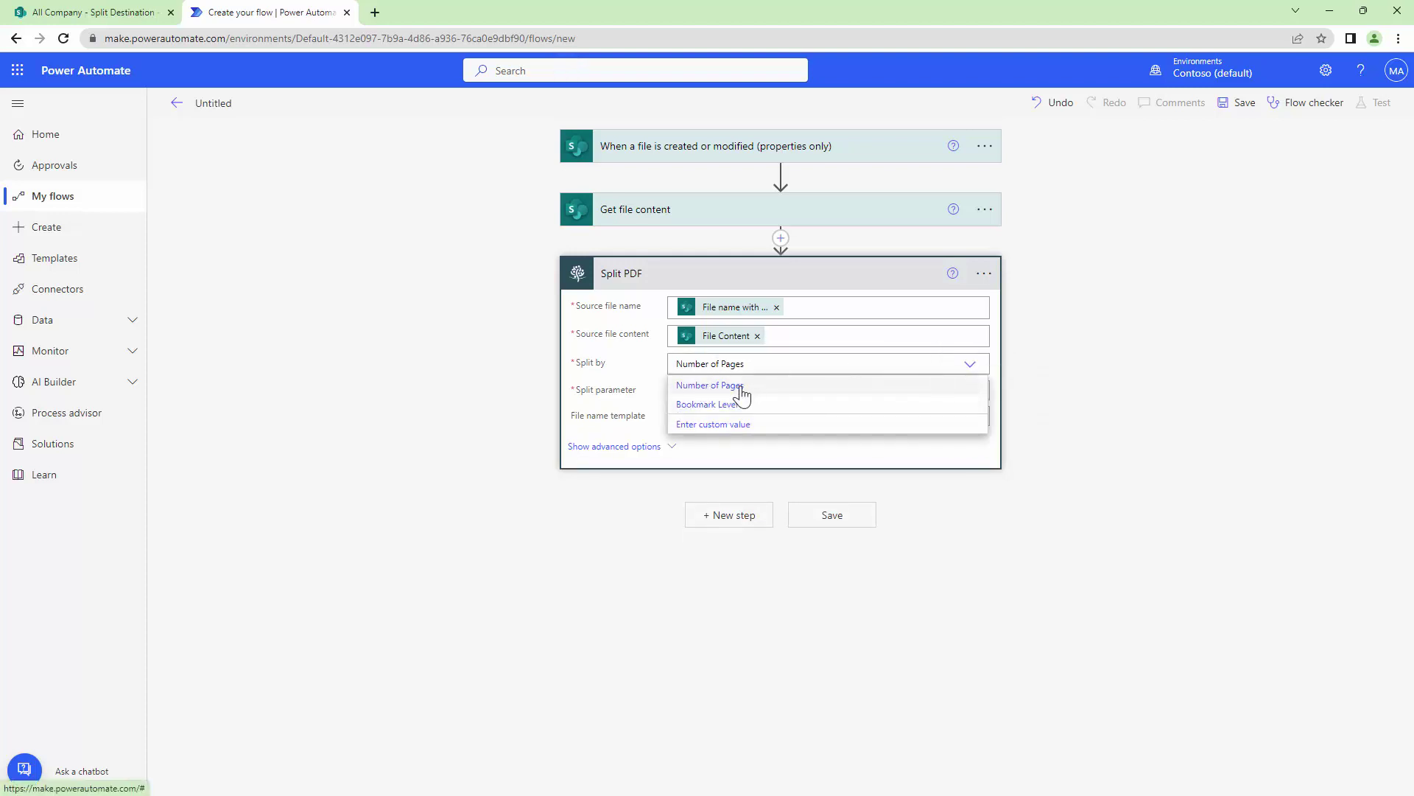
pyautogui.click(967, 368)
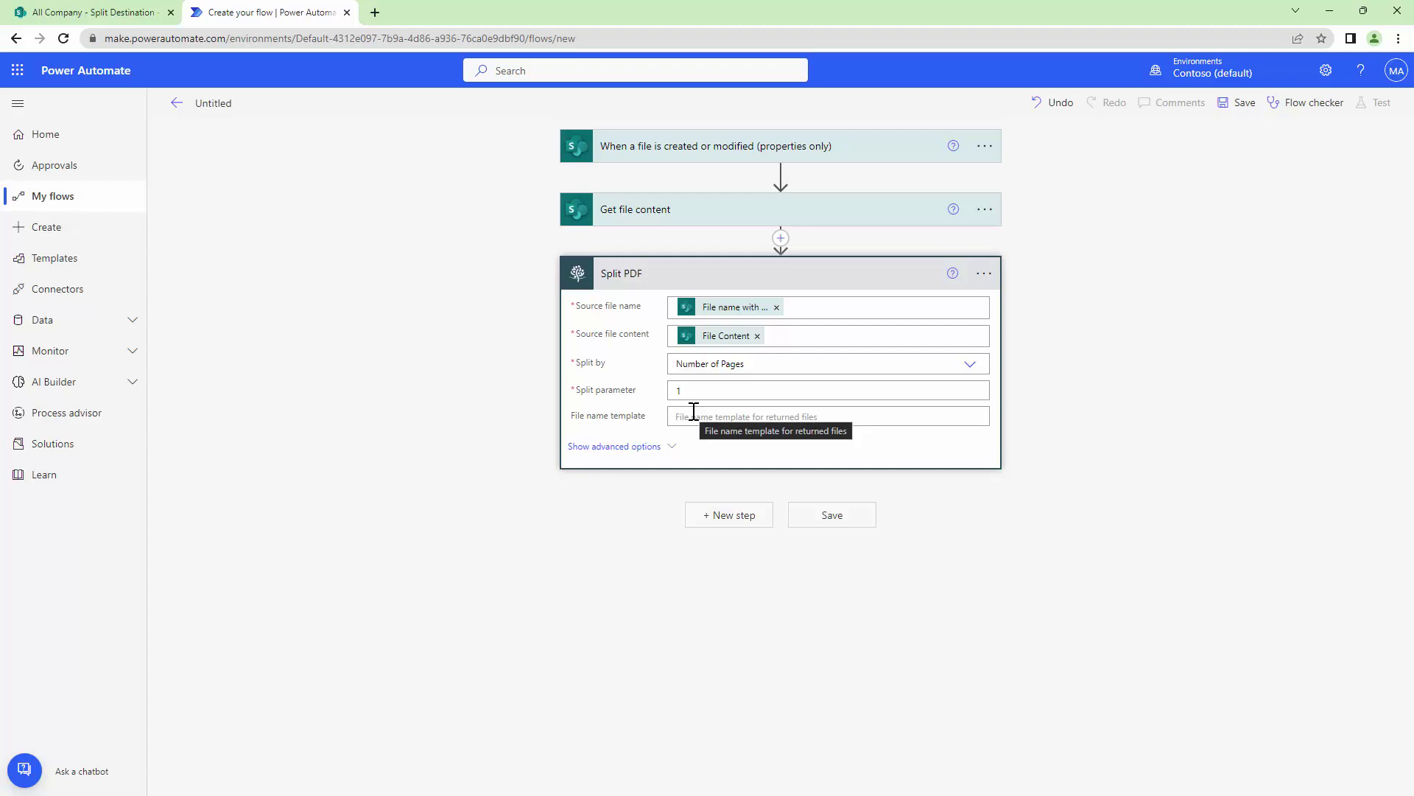
pyautogui.click(665, 449)
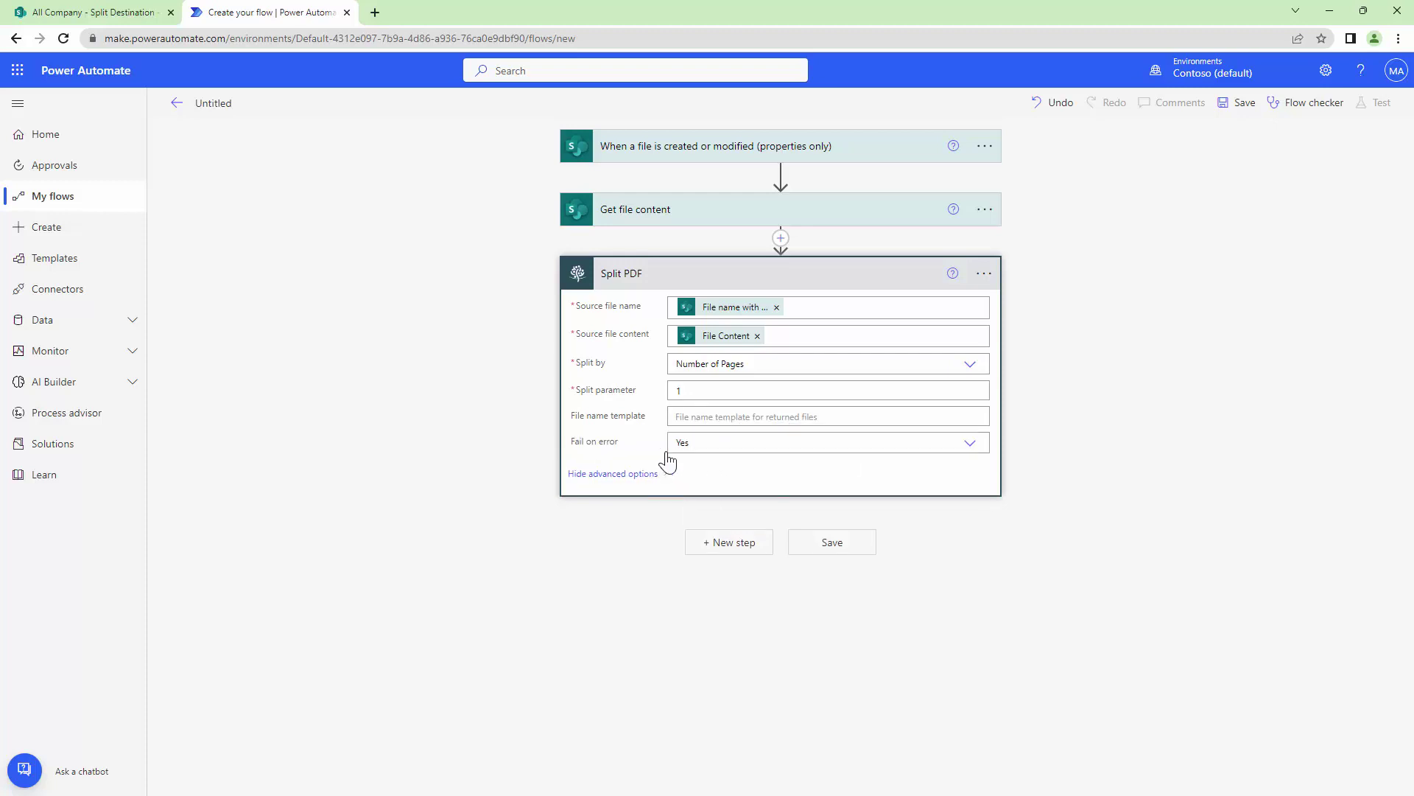
# Add the SharePoint Create file action after Split PDF
pyautogui.click(728, 545)
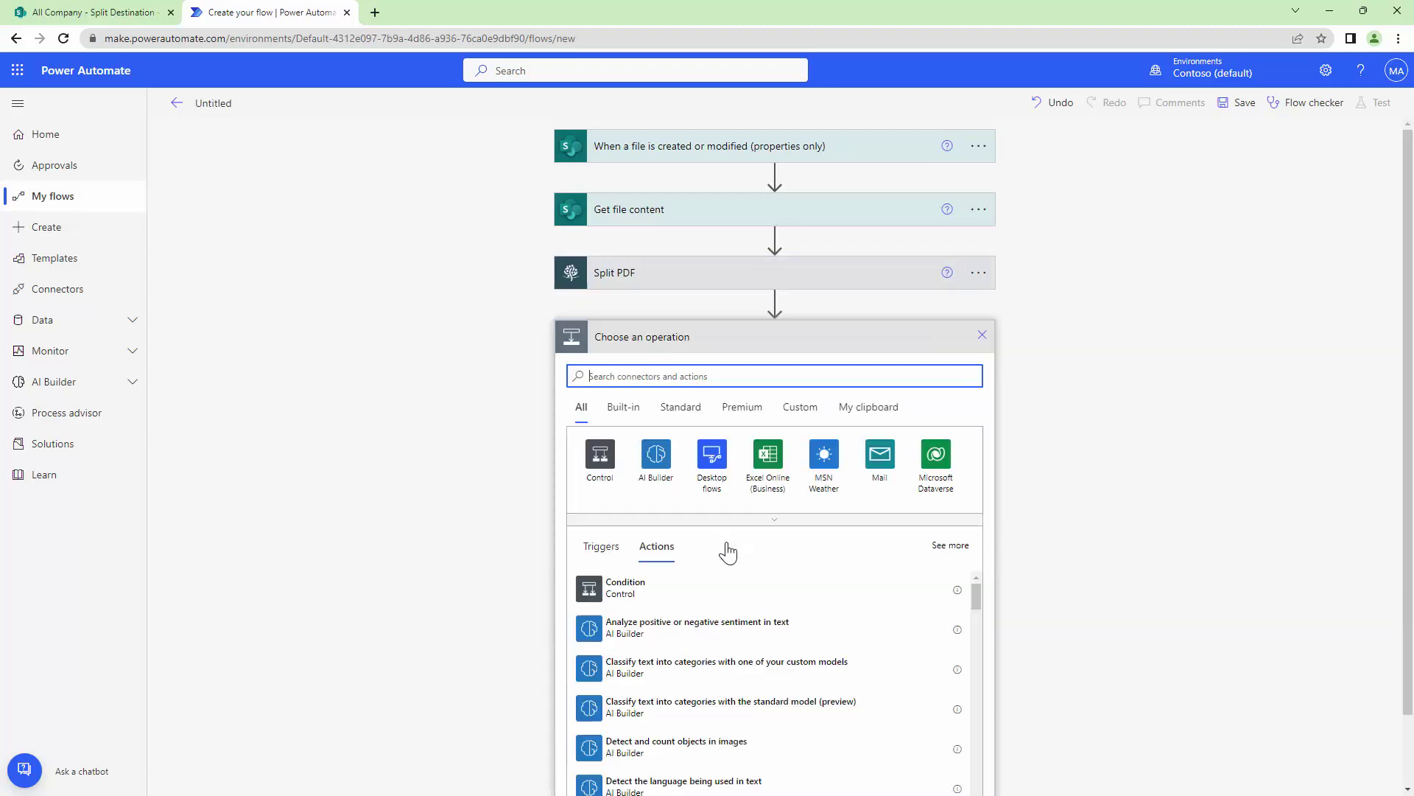
pyautogui.write('Create')
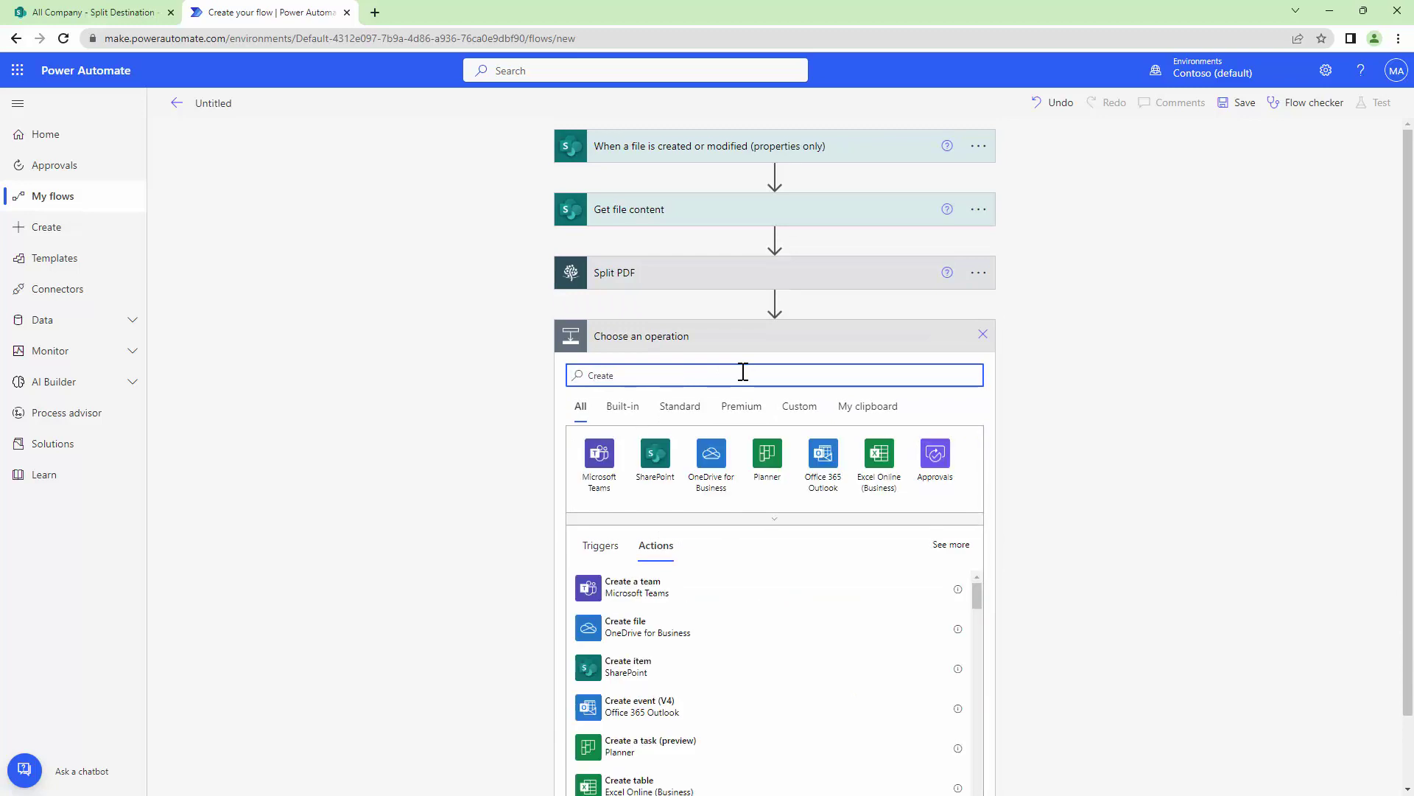
pyautogui.click(663, 457)
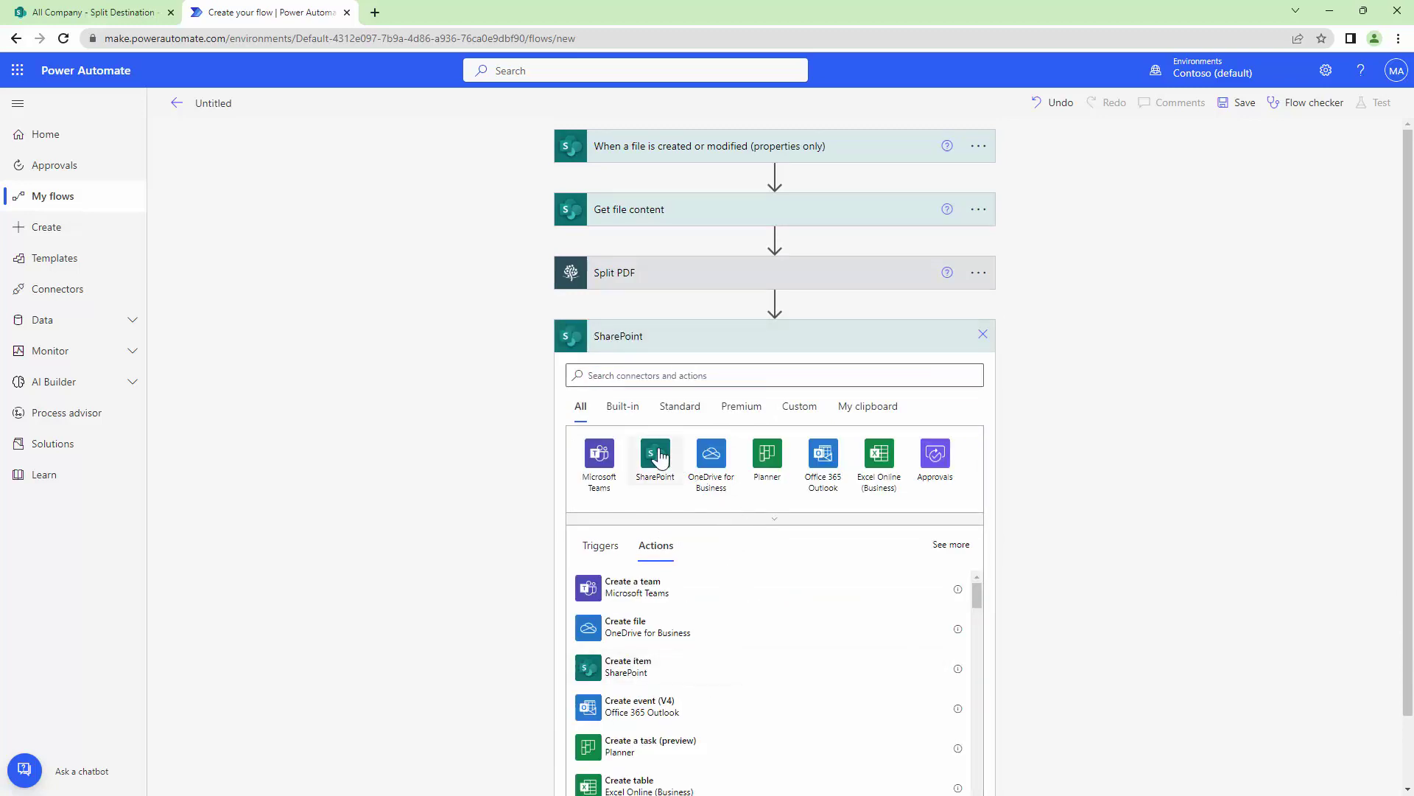
pyautogui.write('c')
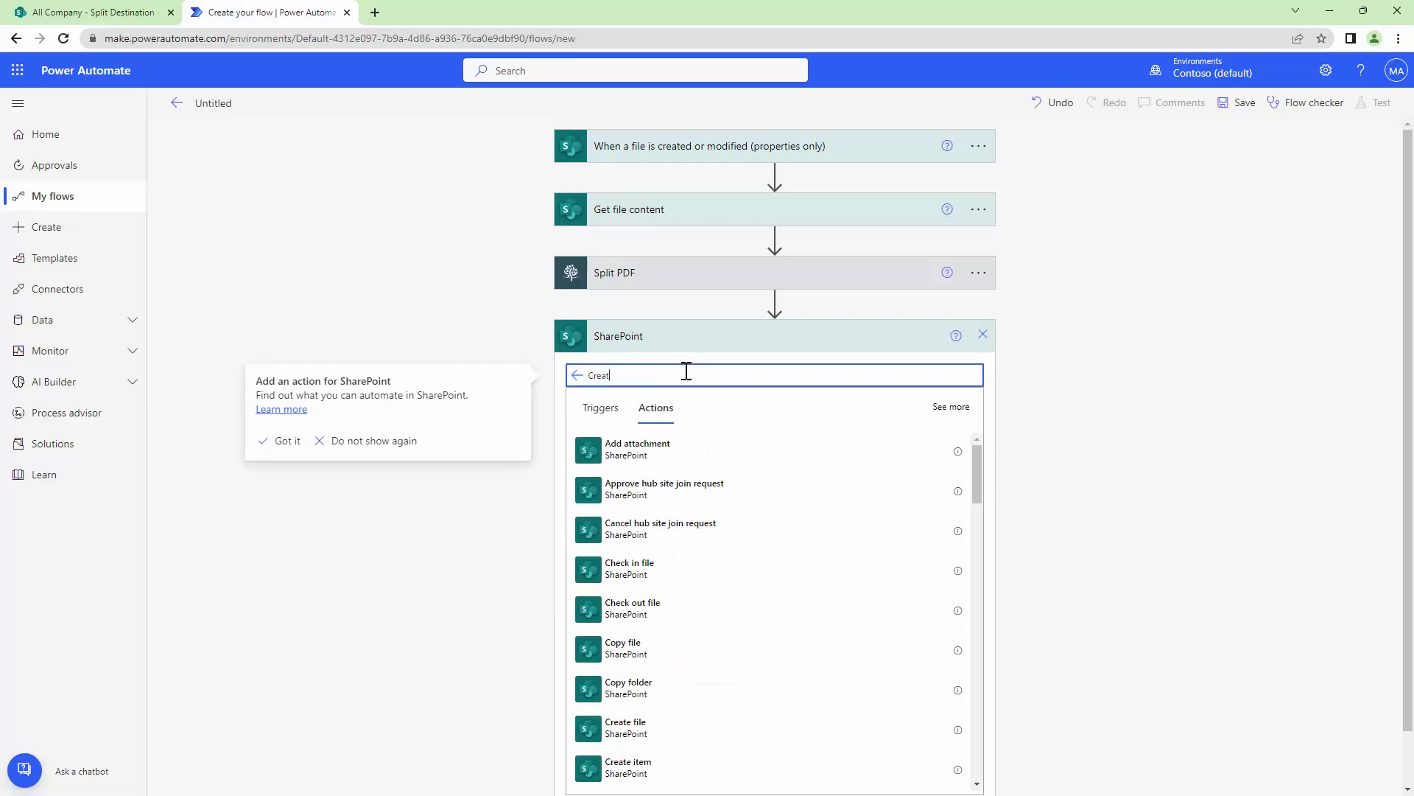
pyautogui.click(626, 727)
# Set Create file to All Company, folder /Split Destination, with Processed file name as File Name
pyautogui.click(970, 370)
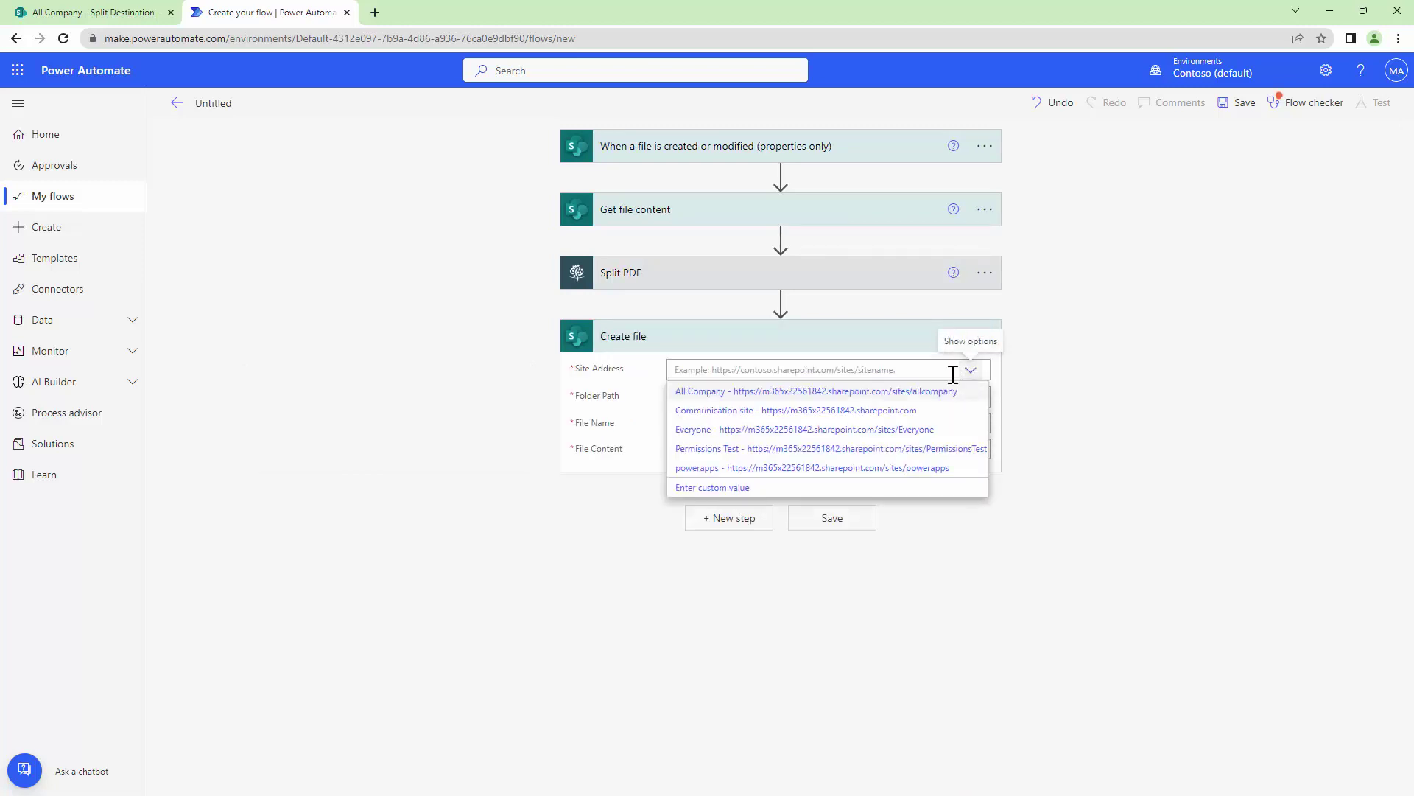
pyautogui.click(781, 390)
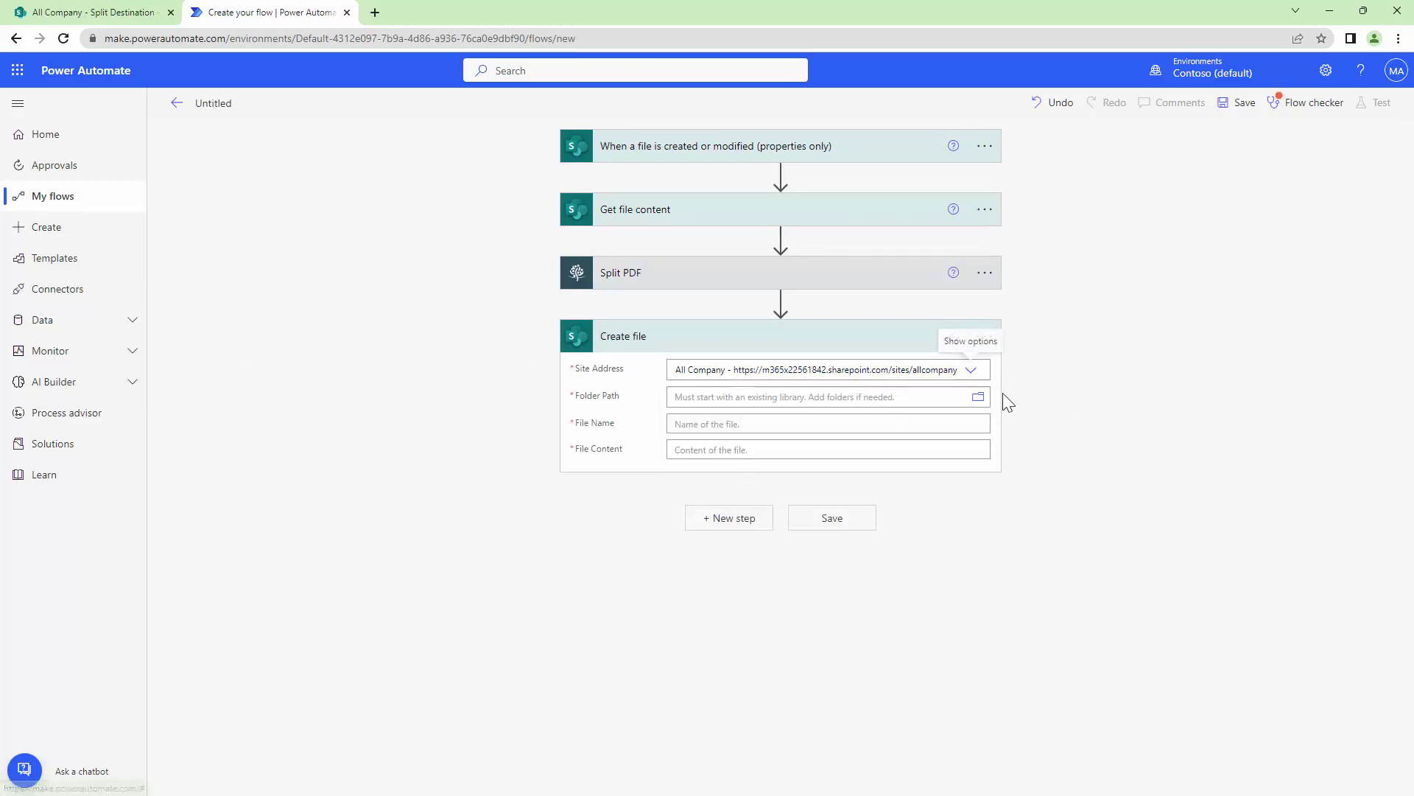
pyautogui.click(979, 404)
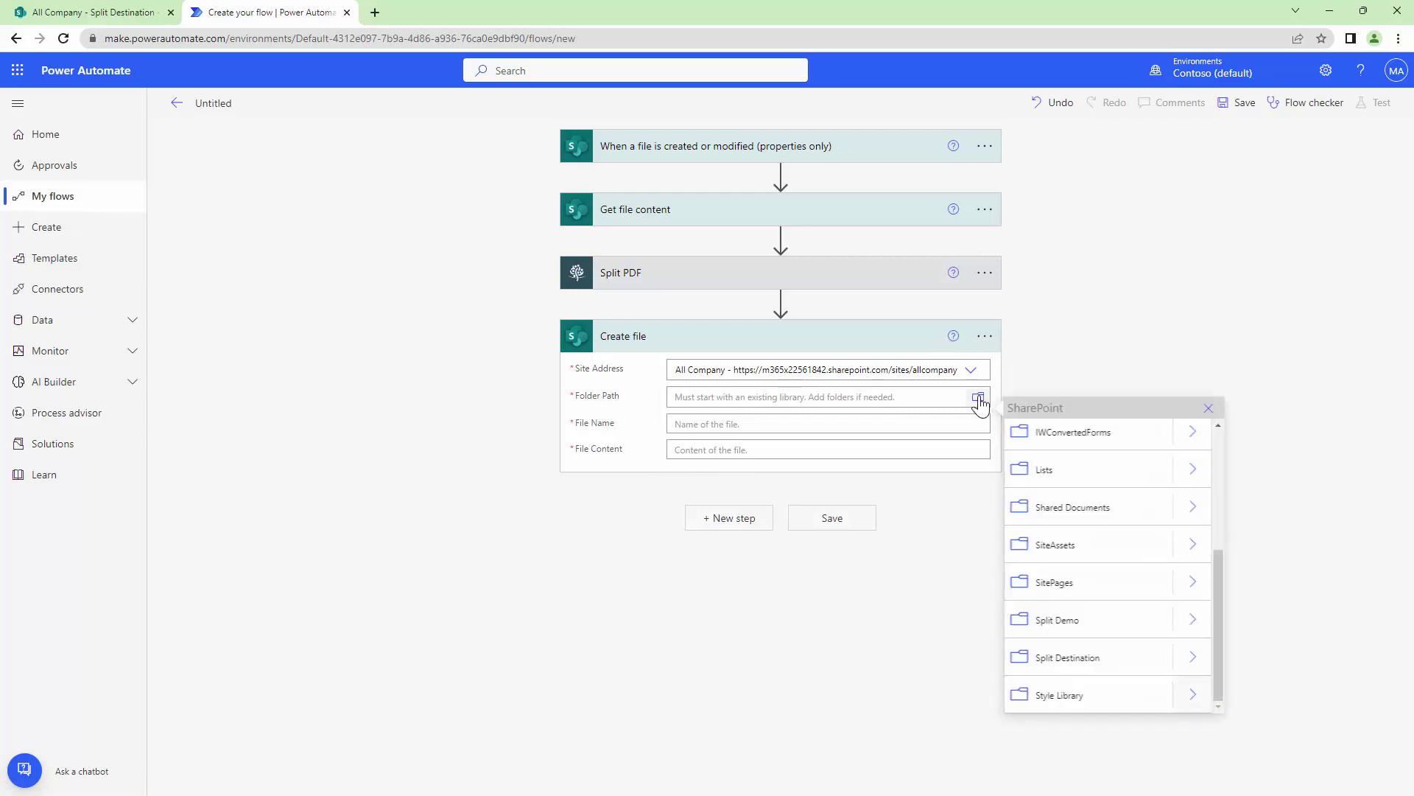
pyautogui.click(1068, 657)
pyautogui.click(774, 441)
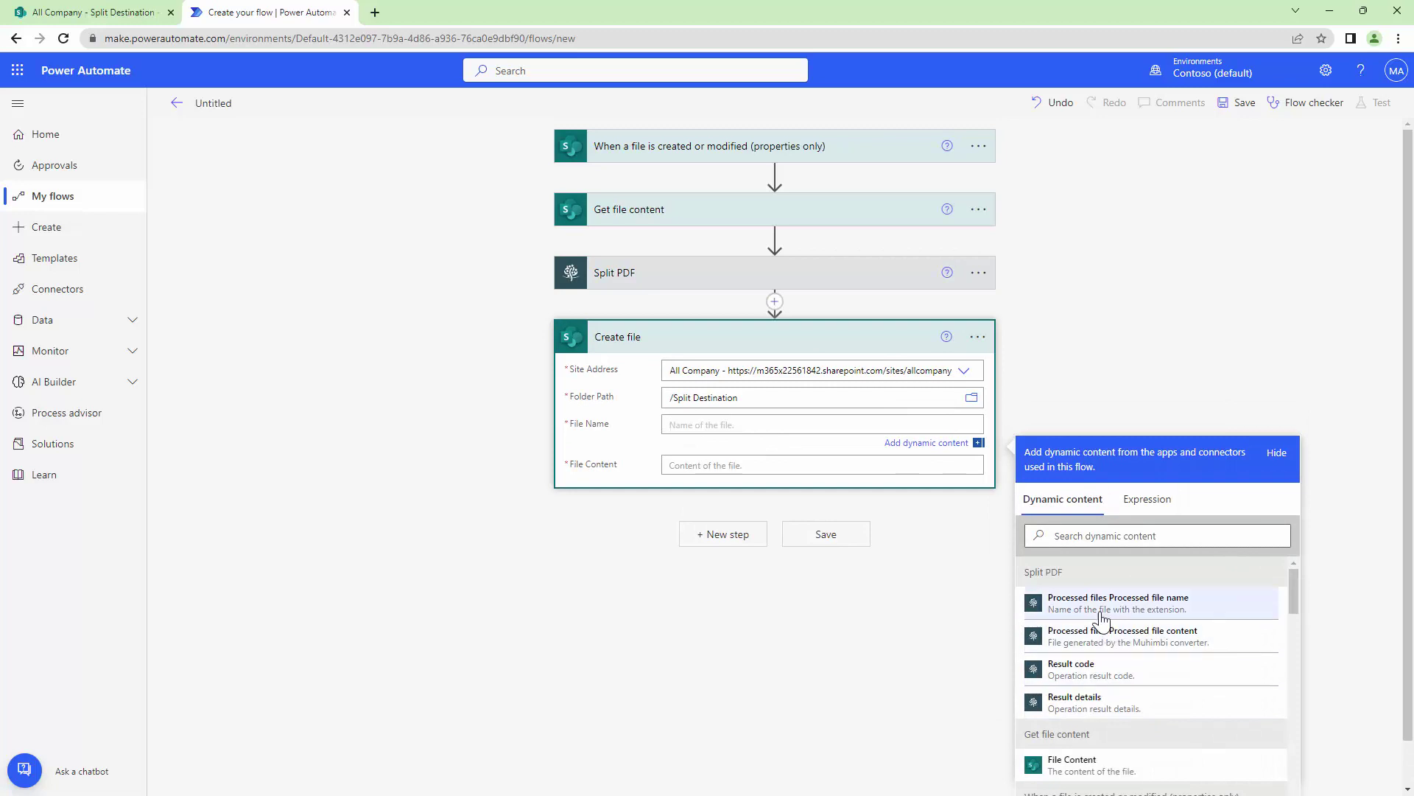
pyautogui.click(1070, 606)
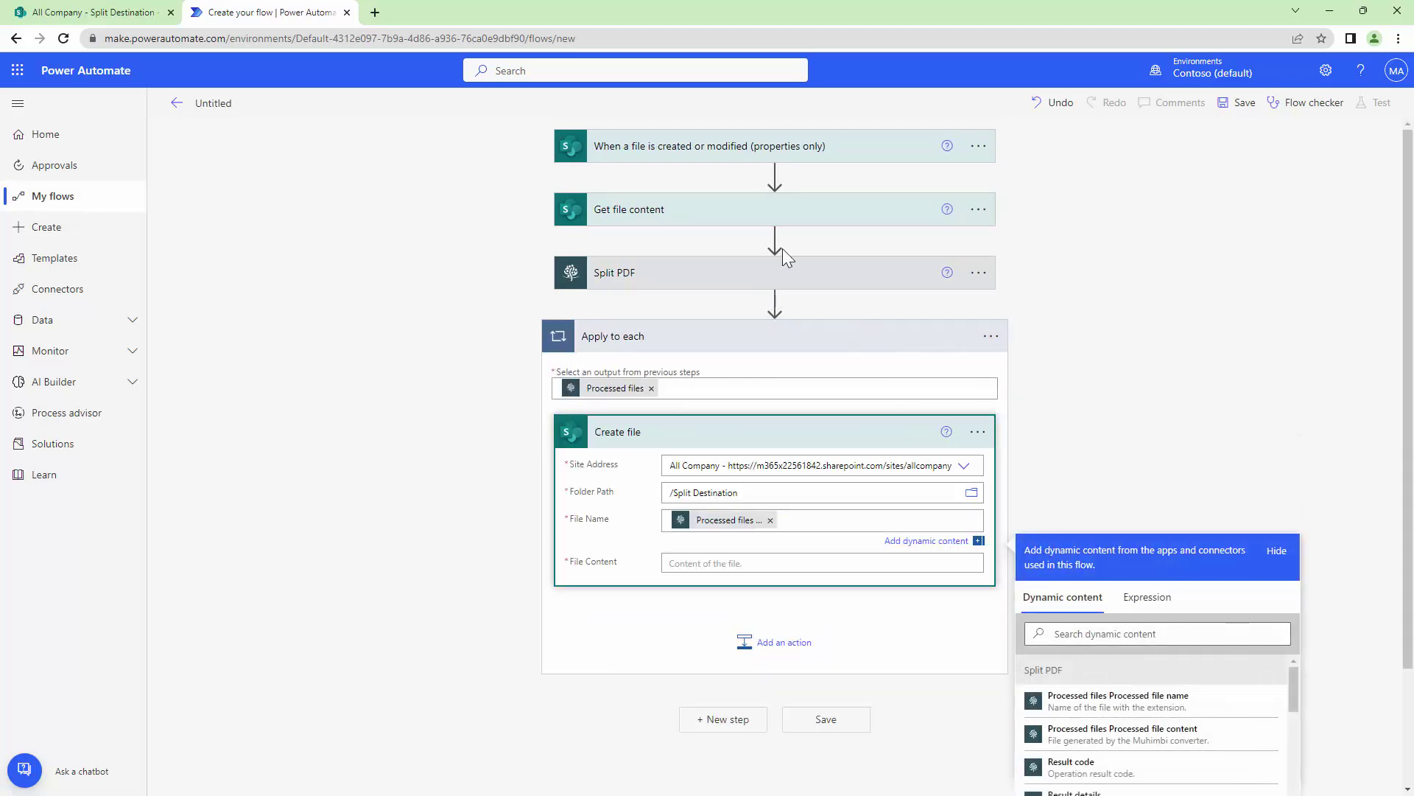
pyautogui.click(701, 567)
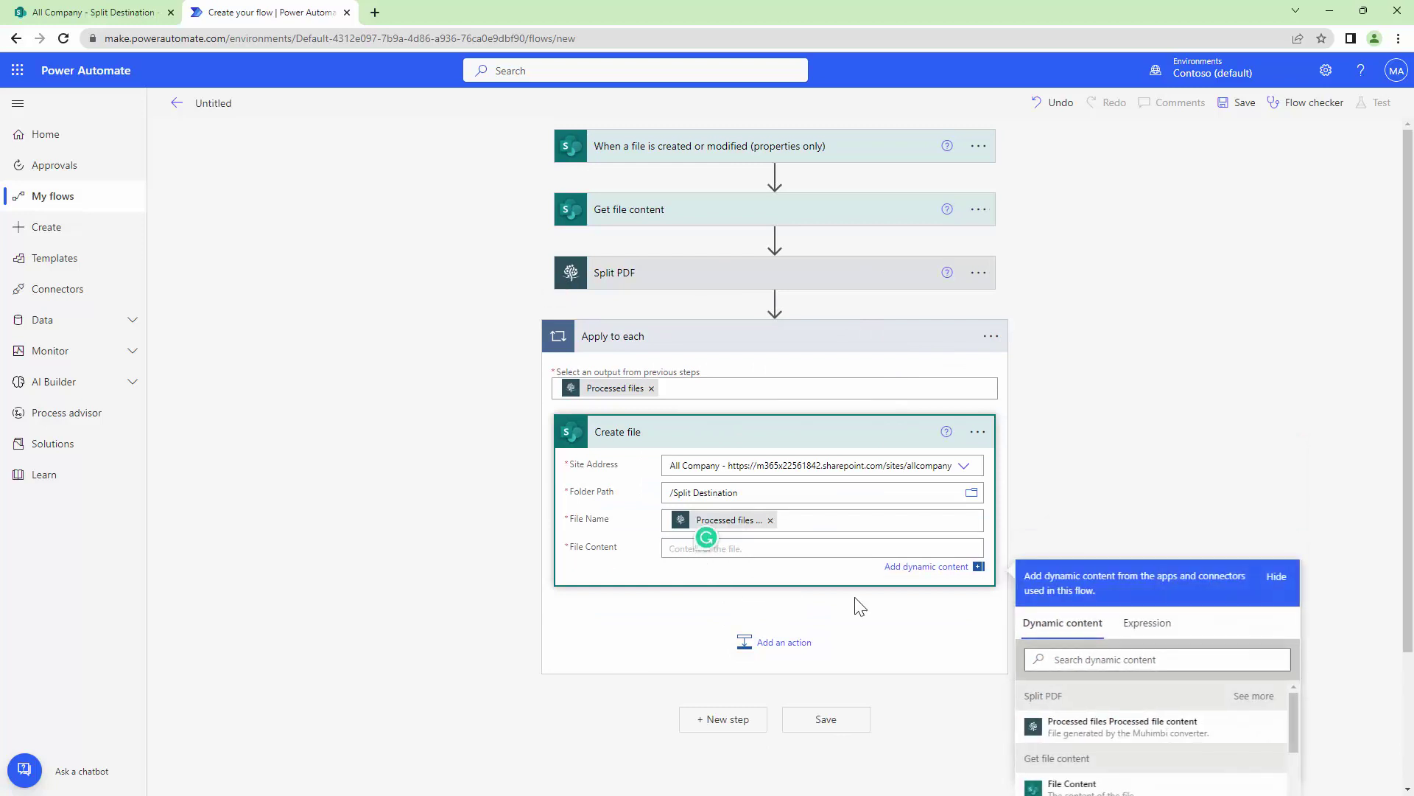
# Use Processed file content as the file content, rename the flow 'Flow to Split' and save it
pyautogui.click(1135, 746)
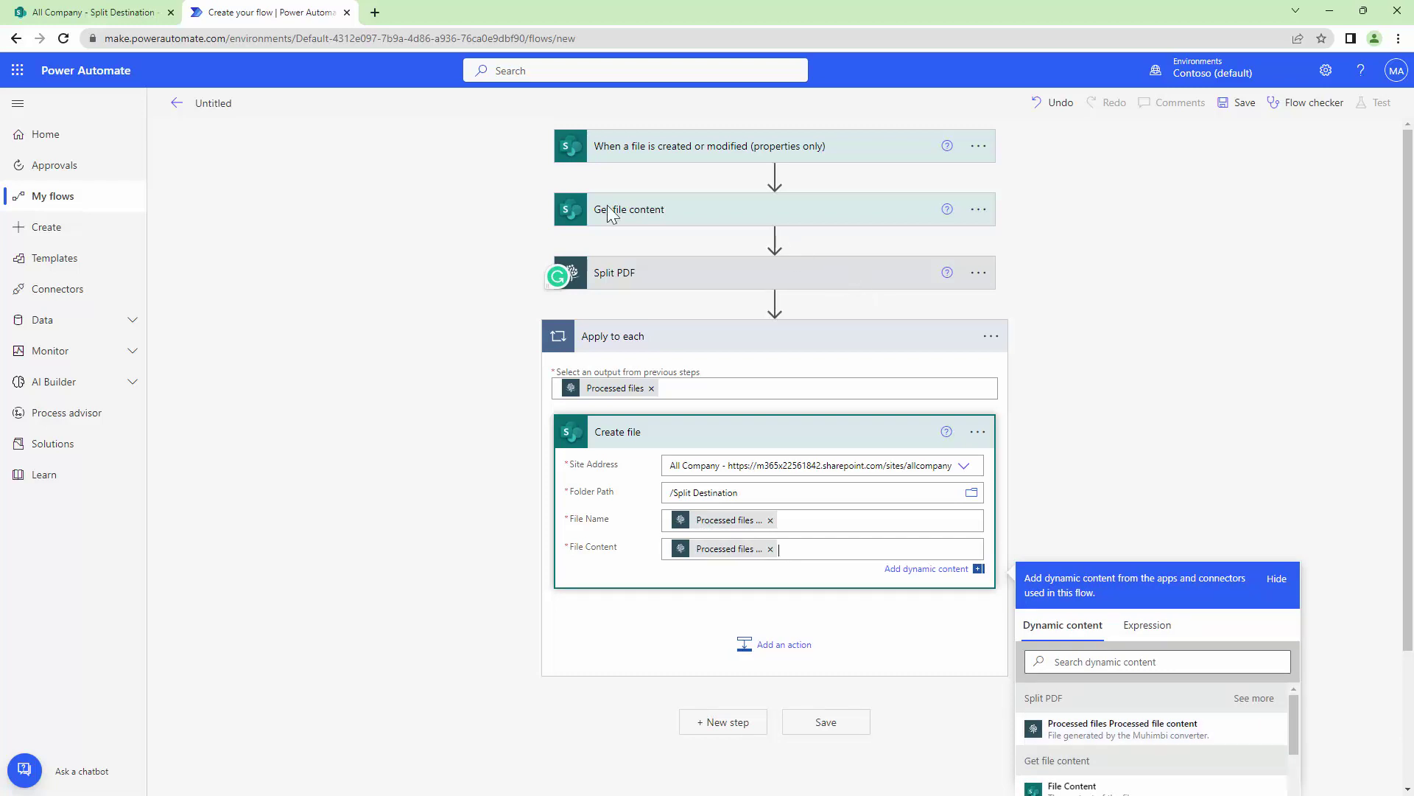
pyautogui.click(232, 103)
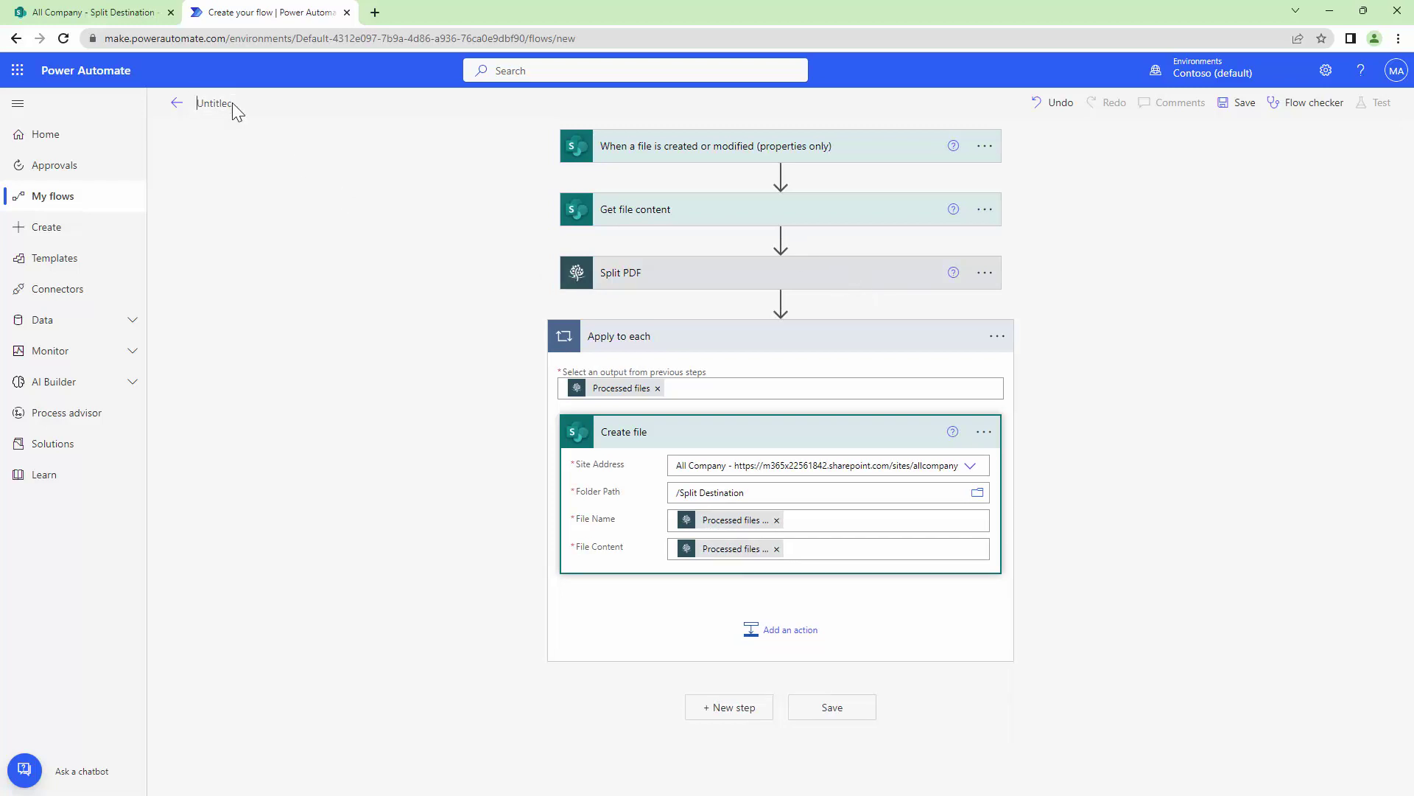
pyautogui.write('Flow to Split')
pyautogui.click(1243, 103)
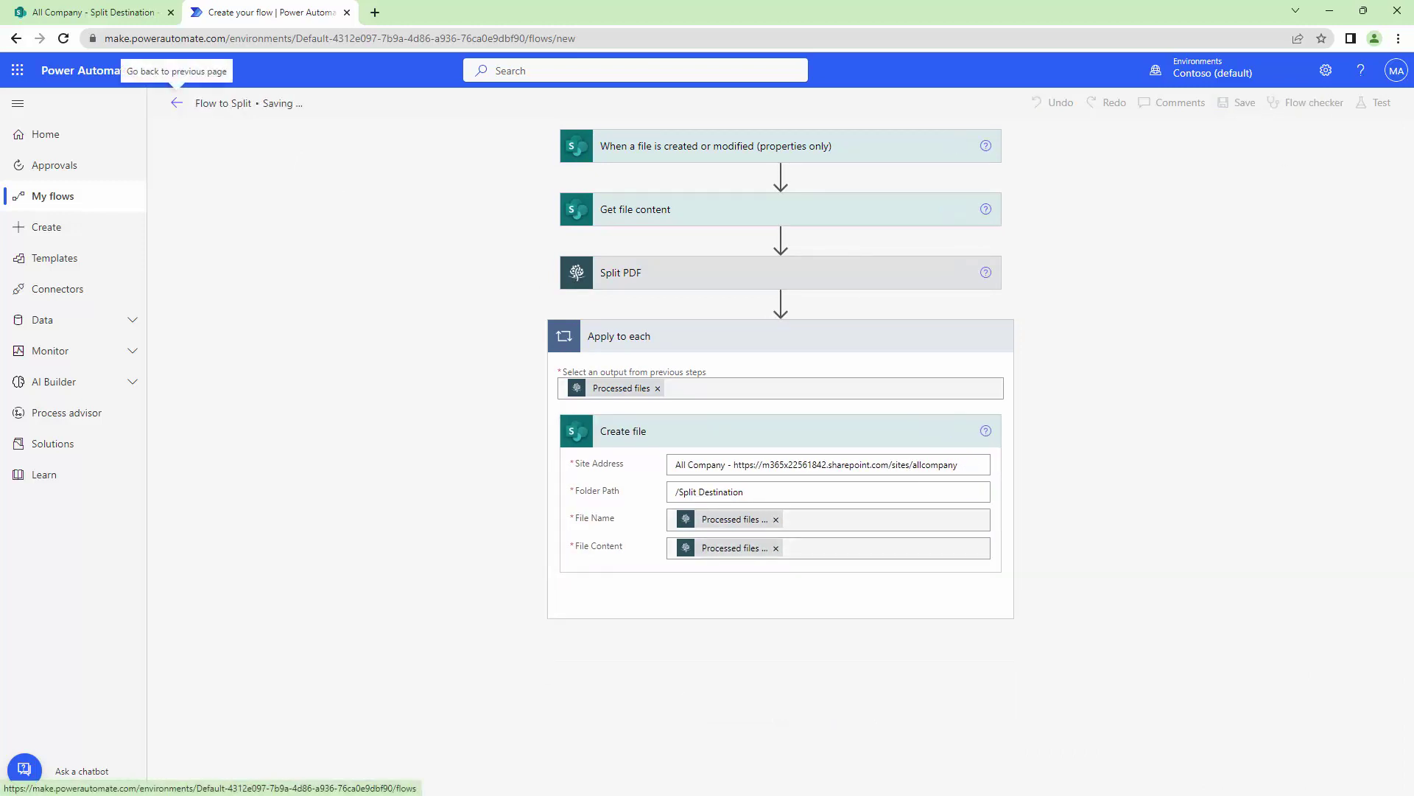
# Start a manual test run of the flow
pyautogui.click(1382, 102)
pyautogui.click(1213, 140)
pyautogui.click(1205, 769)
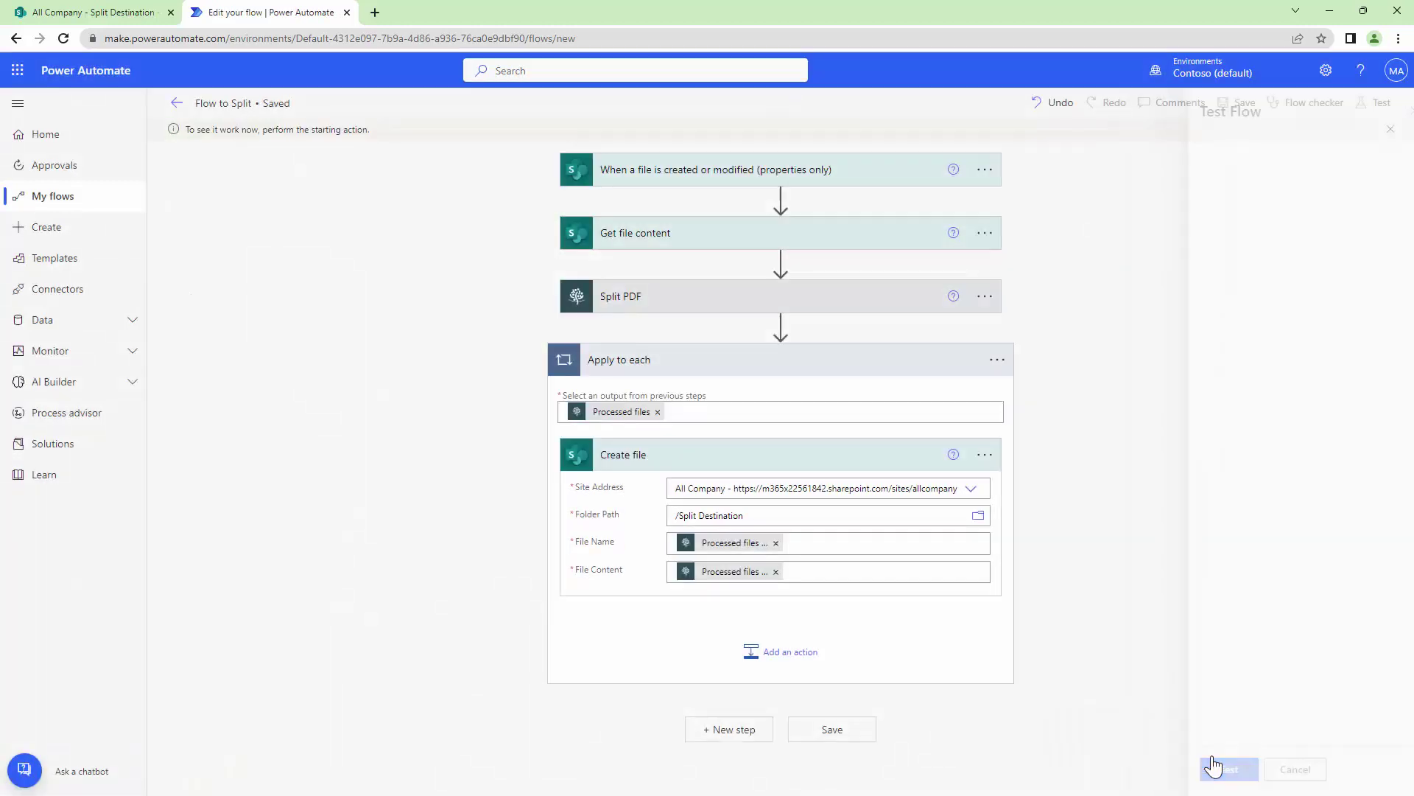
# Upload the PDF to the SharePoint library, then go back to watch the flow run
pyautogui.click(136, 13)
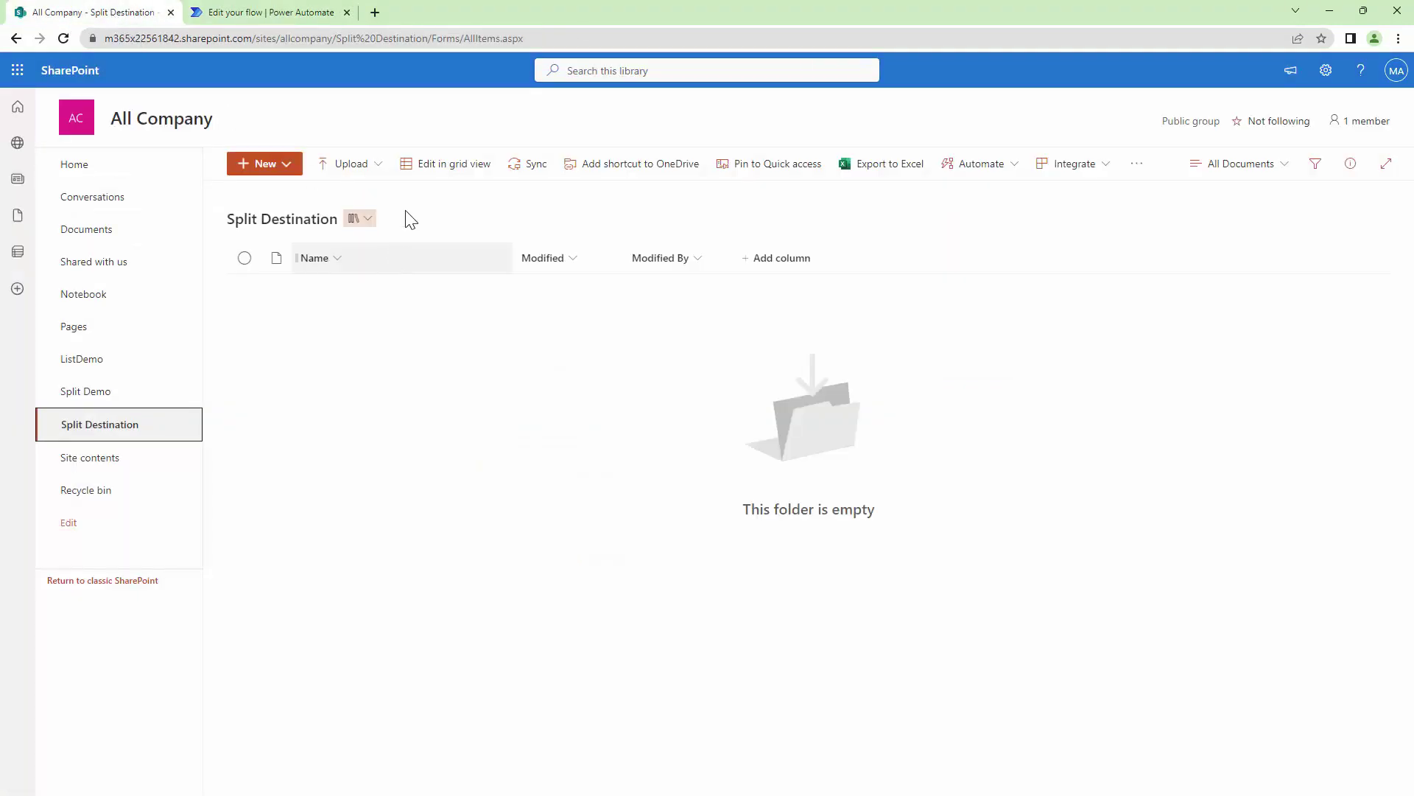
pyautogui.click(369, 168)
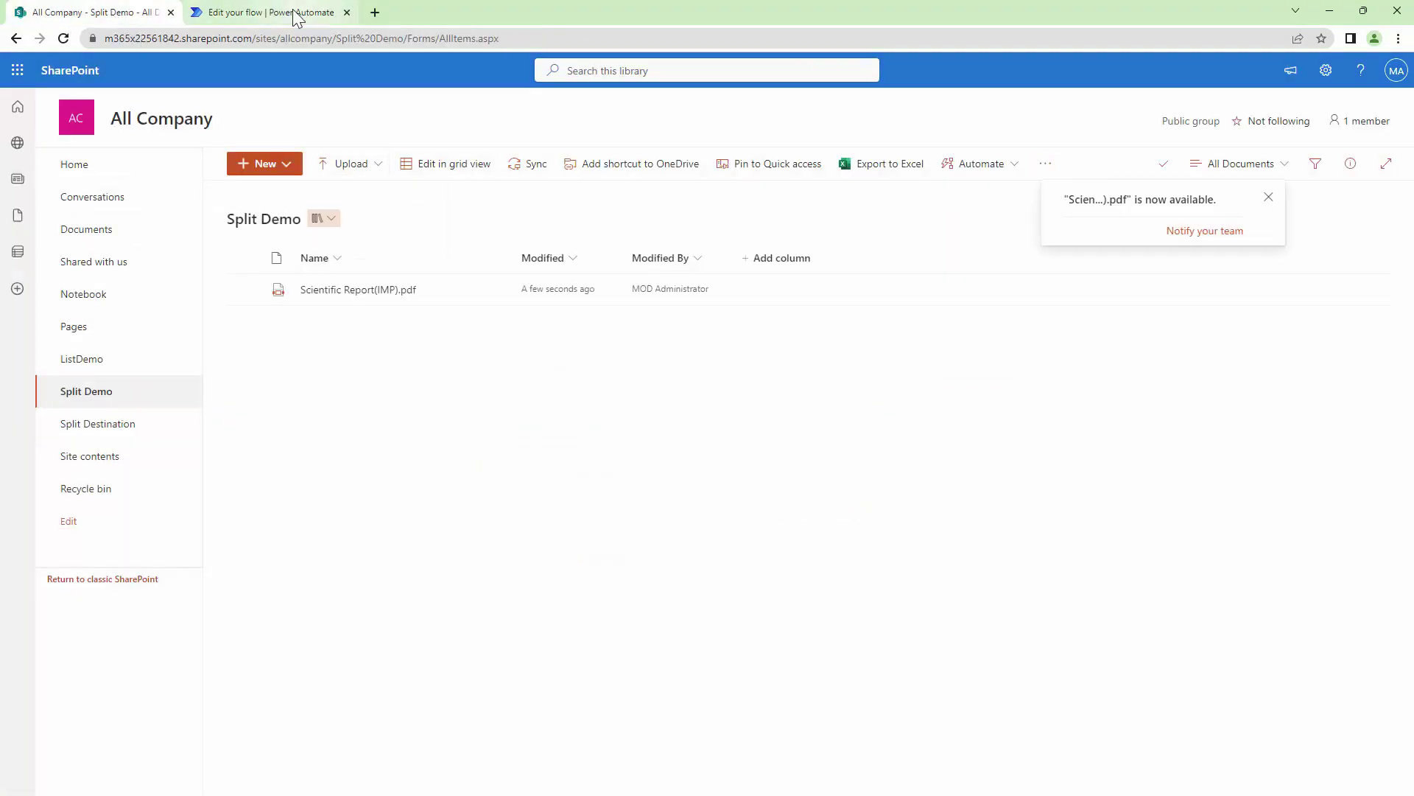
pyautogui.click(296, 15)
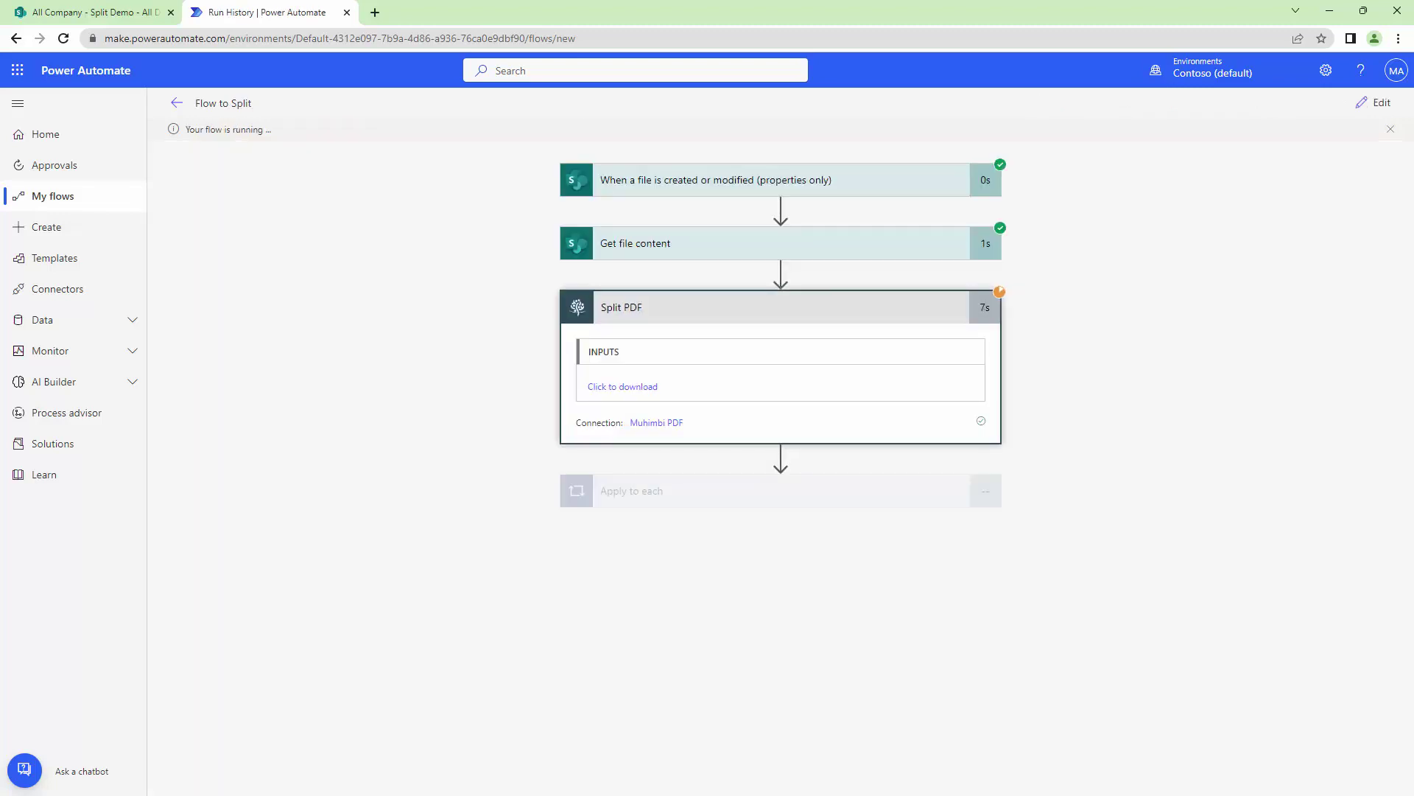
# Show Scientific Report(IMP).pdf maximized in Acrobat with its bookmarks, ABSTRACT through ADDITIONAL INFORMATION
pyautogui.hotkey('alt', 'Tab')
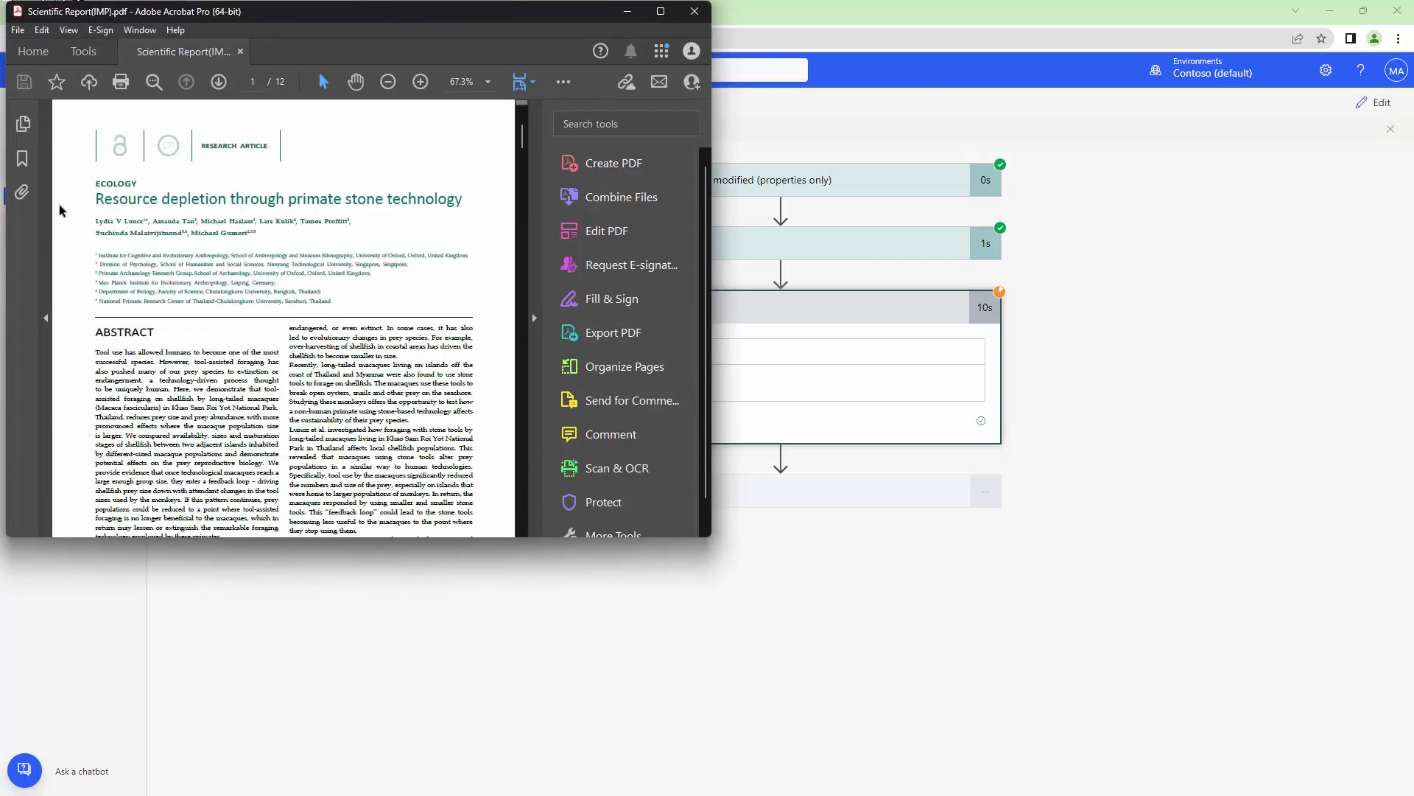
pyautogui.click(660, 11)
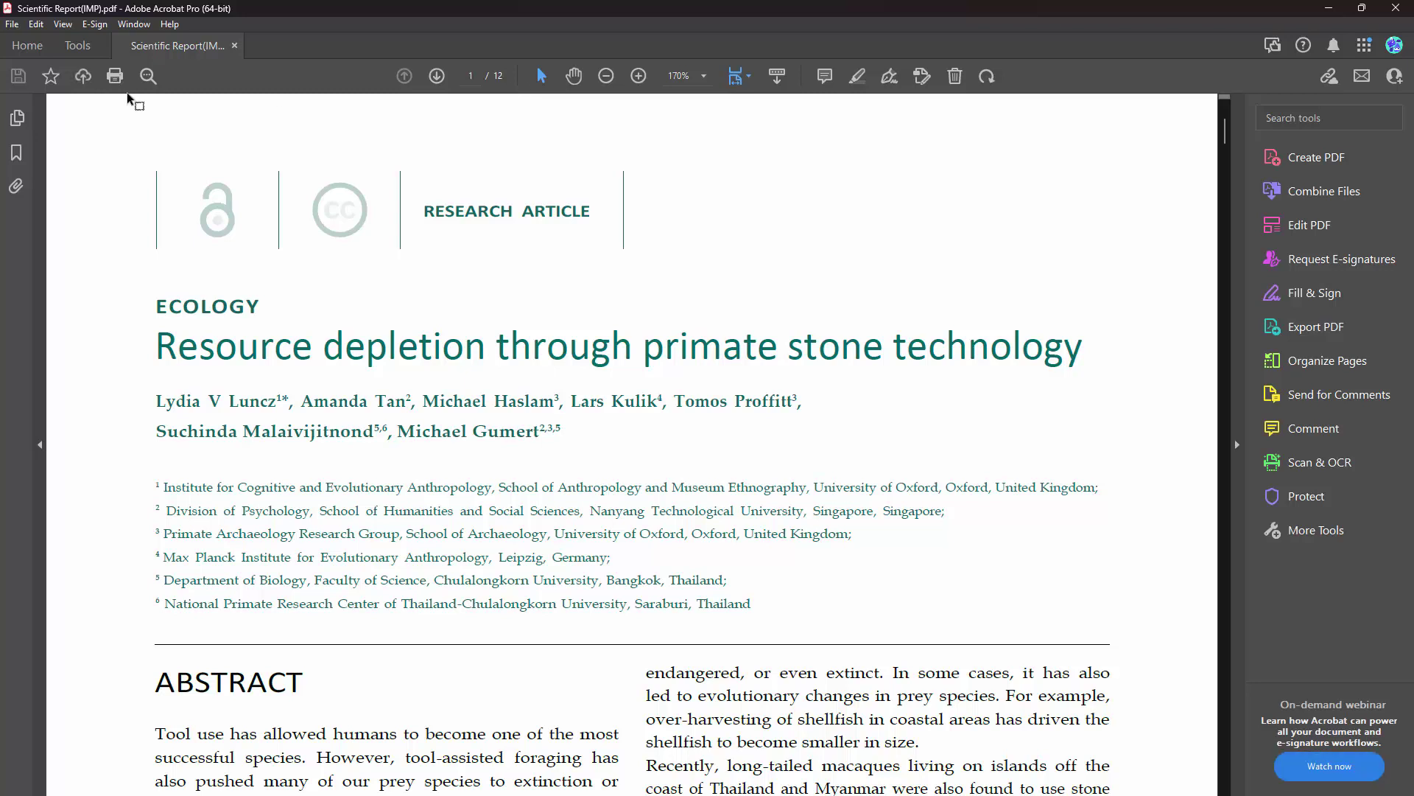
pyautogui.click(18, 119)
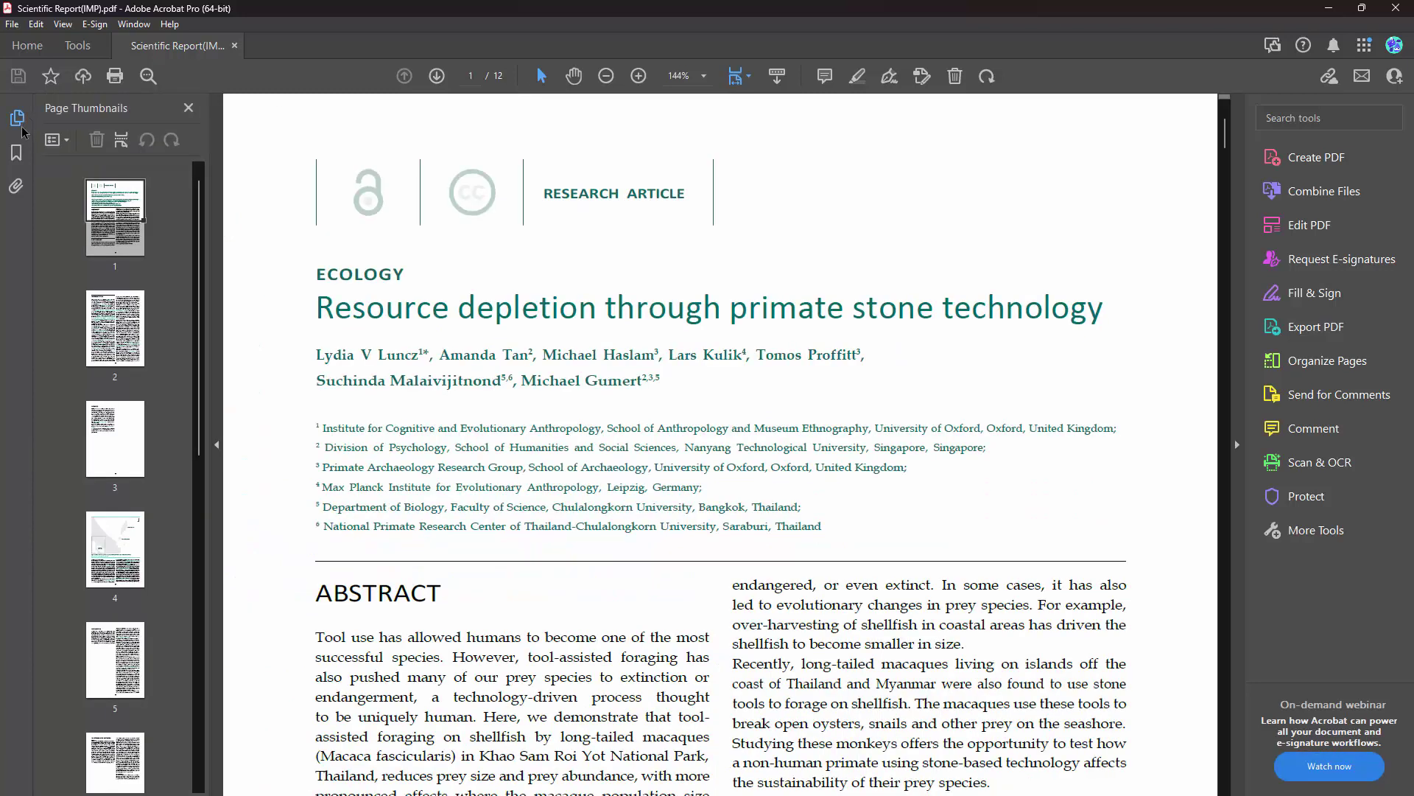
pyautogui.click(16, 153)
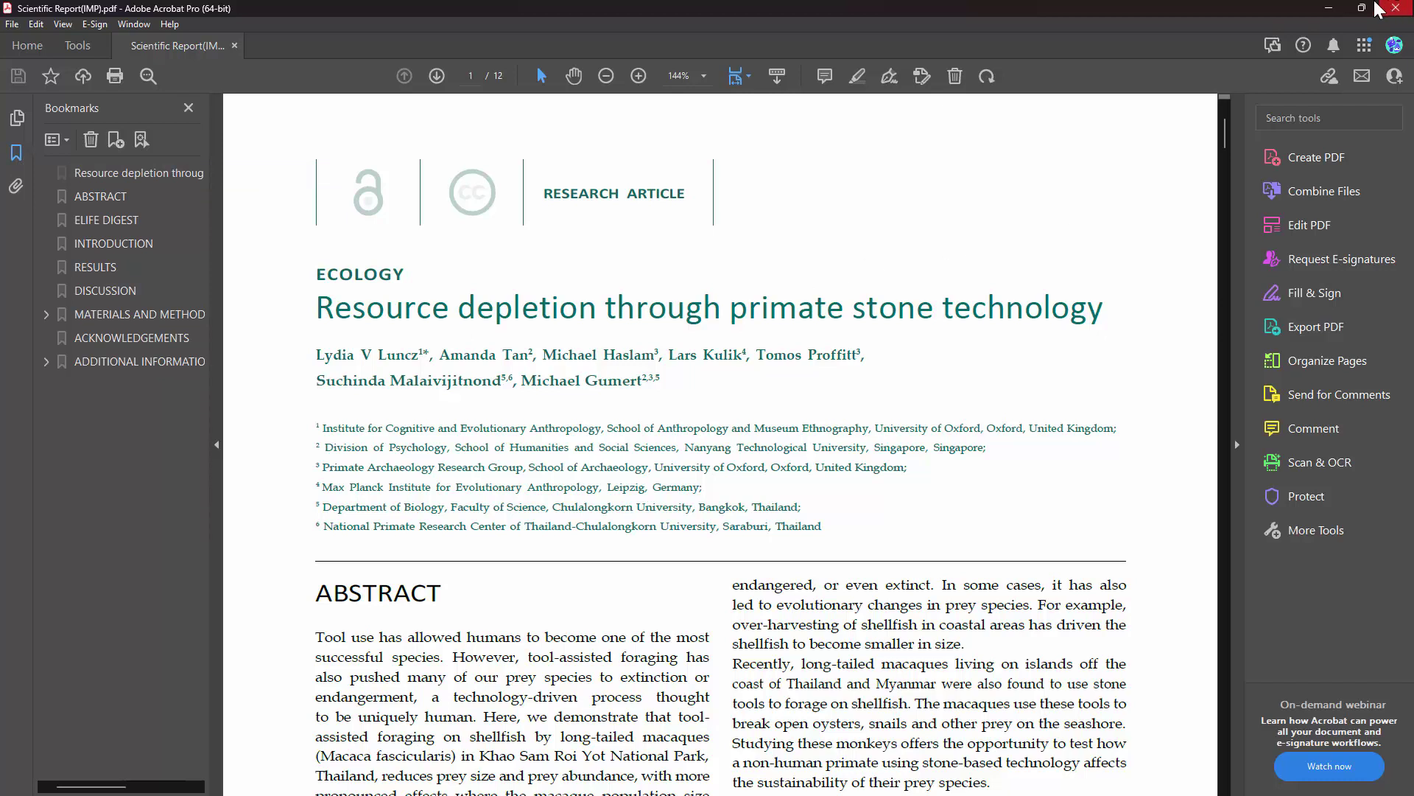
# Check that Split Destination holds Scientific Report(IMP)-001.pdf through -012.pdf
pyautogui.click(1331, 9)
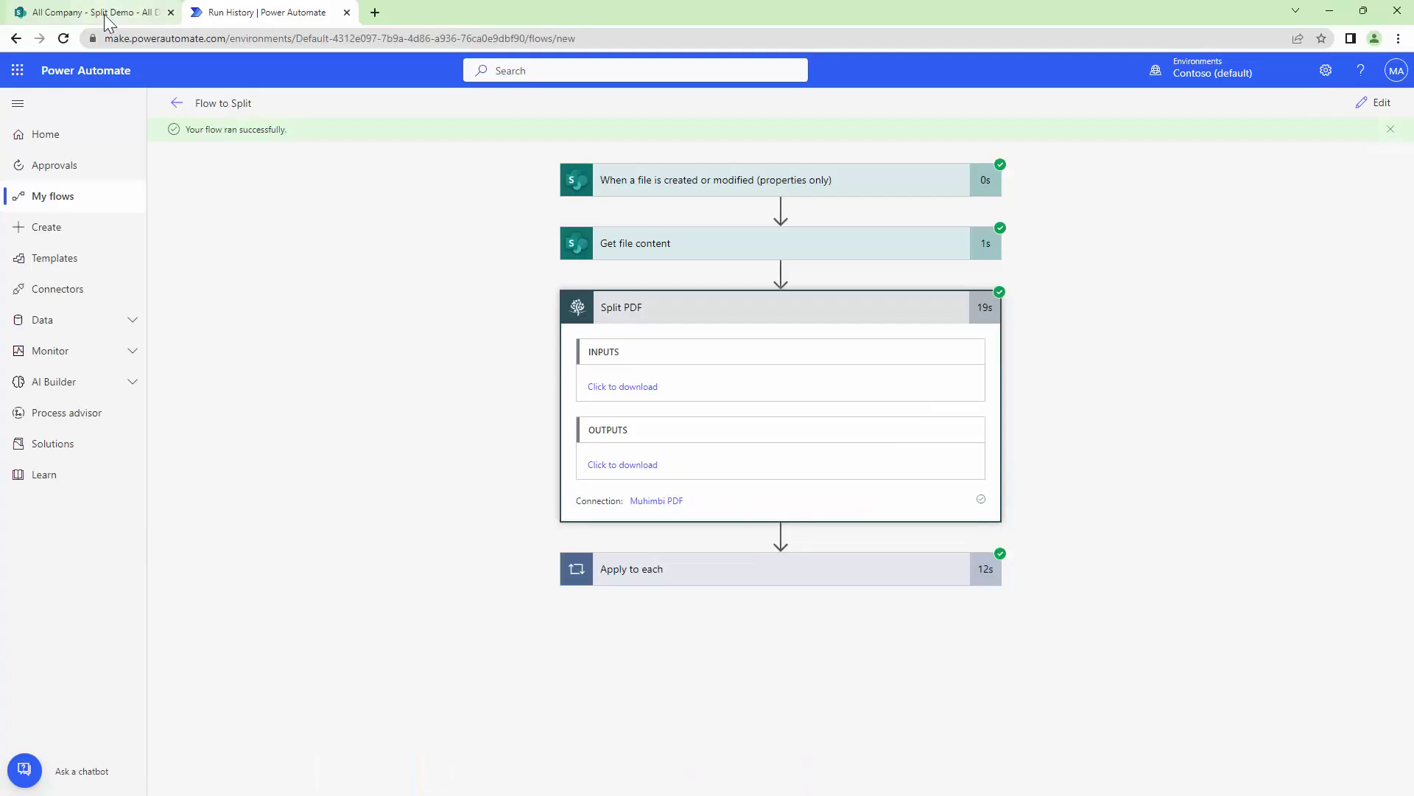
pyautogui.click(100, 13)
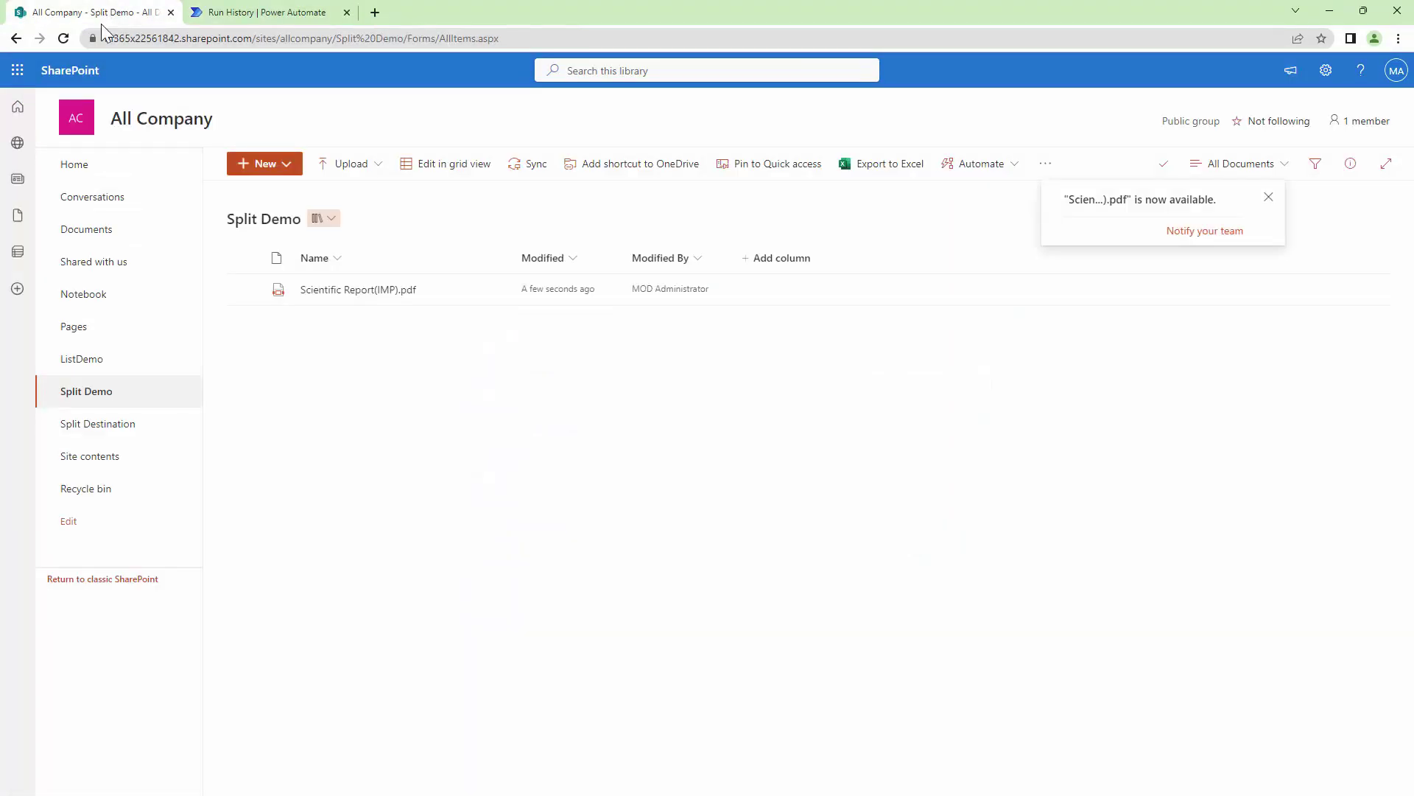
pyautogui.click(129, 424)
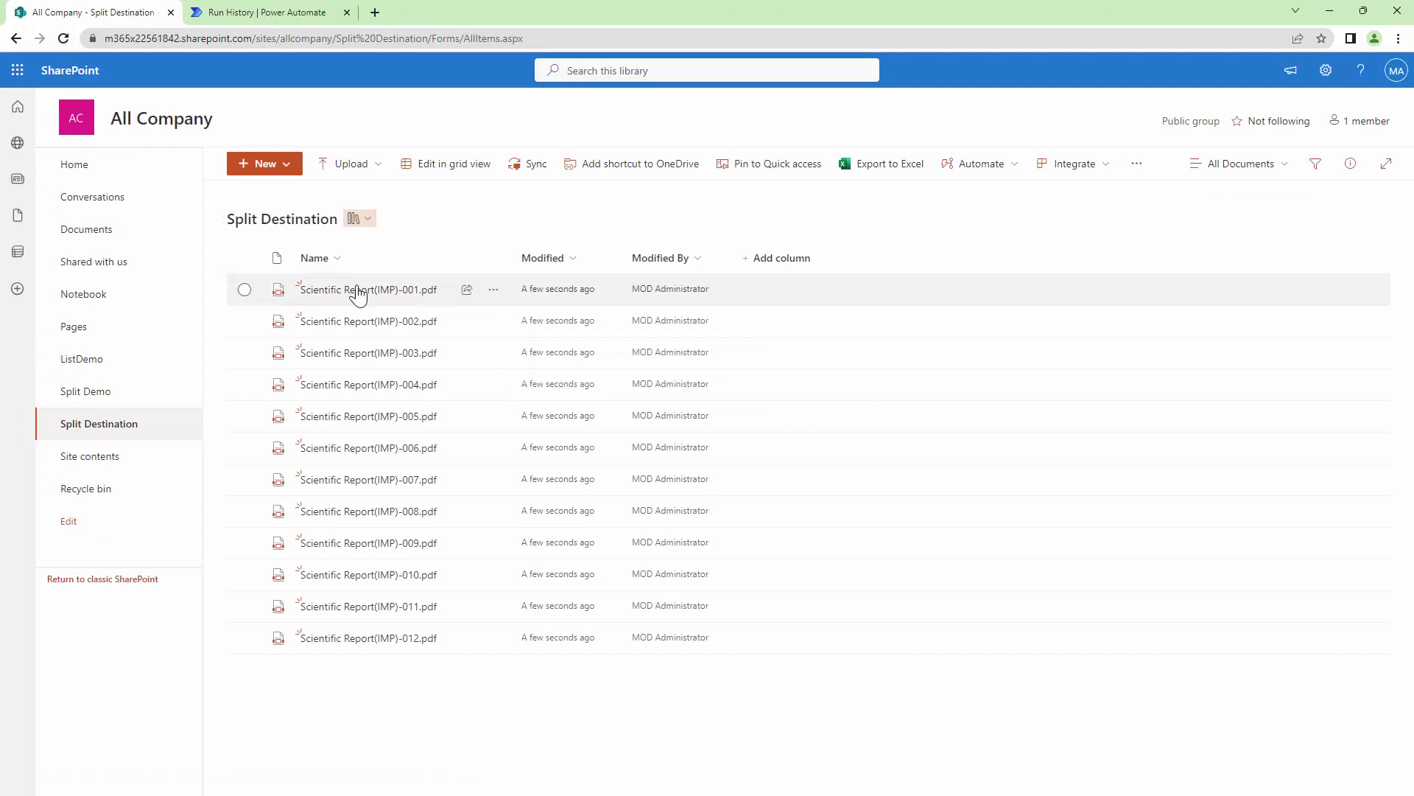
pyautogui.moveTo(400, 652)
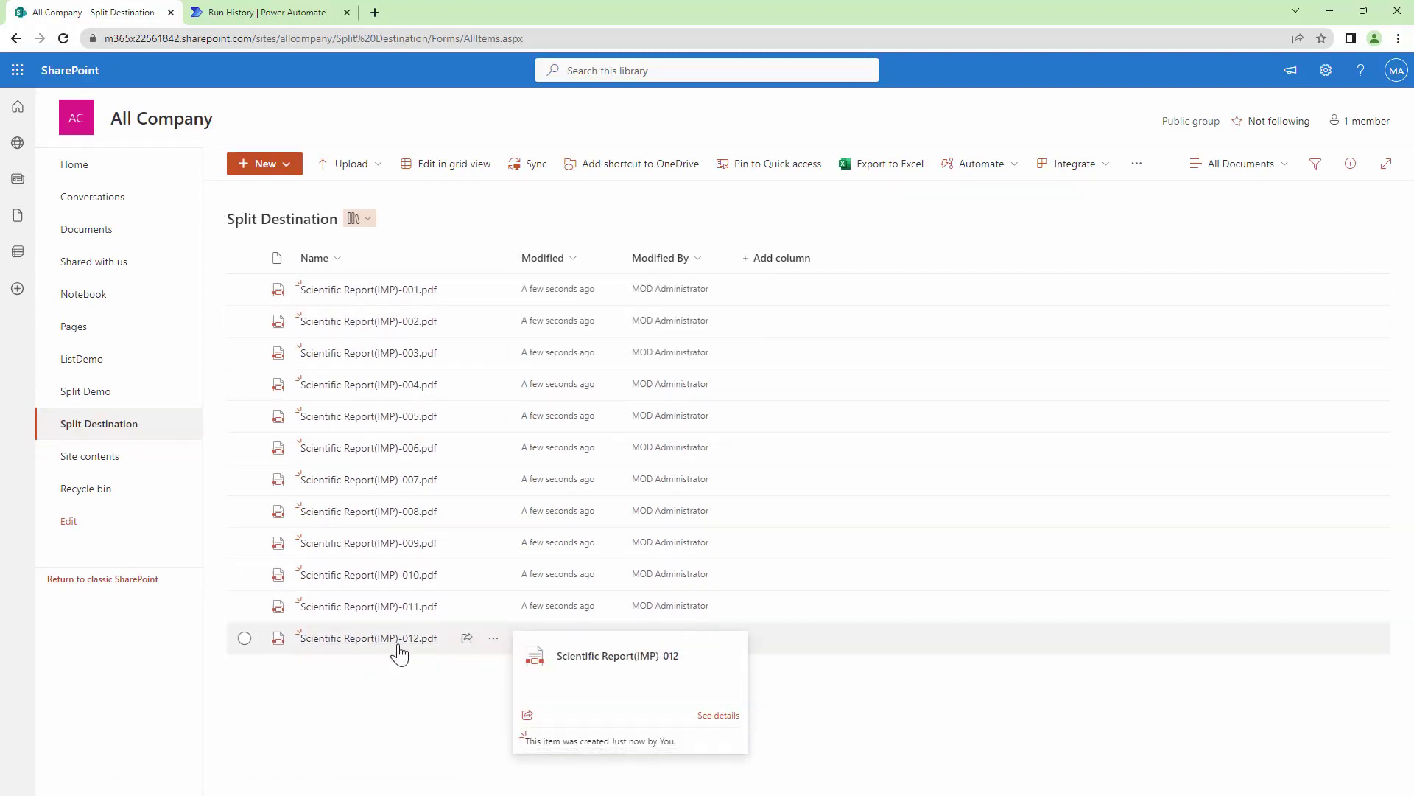
# Edit the flow and insert a SharePoint Create new folder action after Split PDF
pyautogui.click(267, 13)
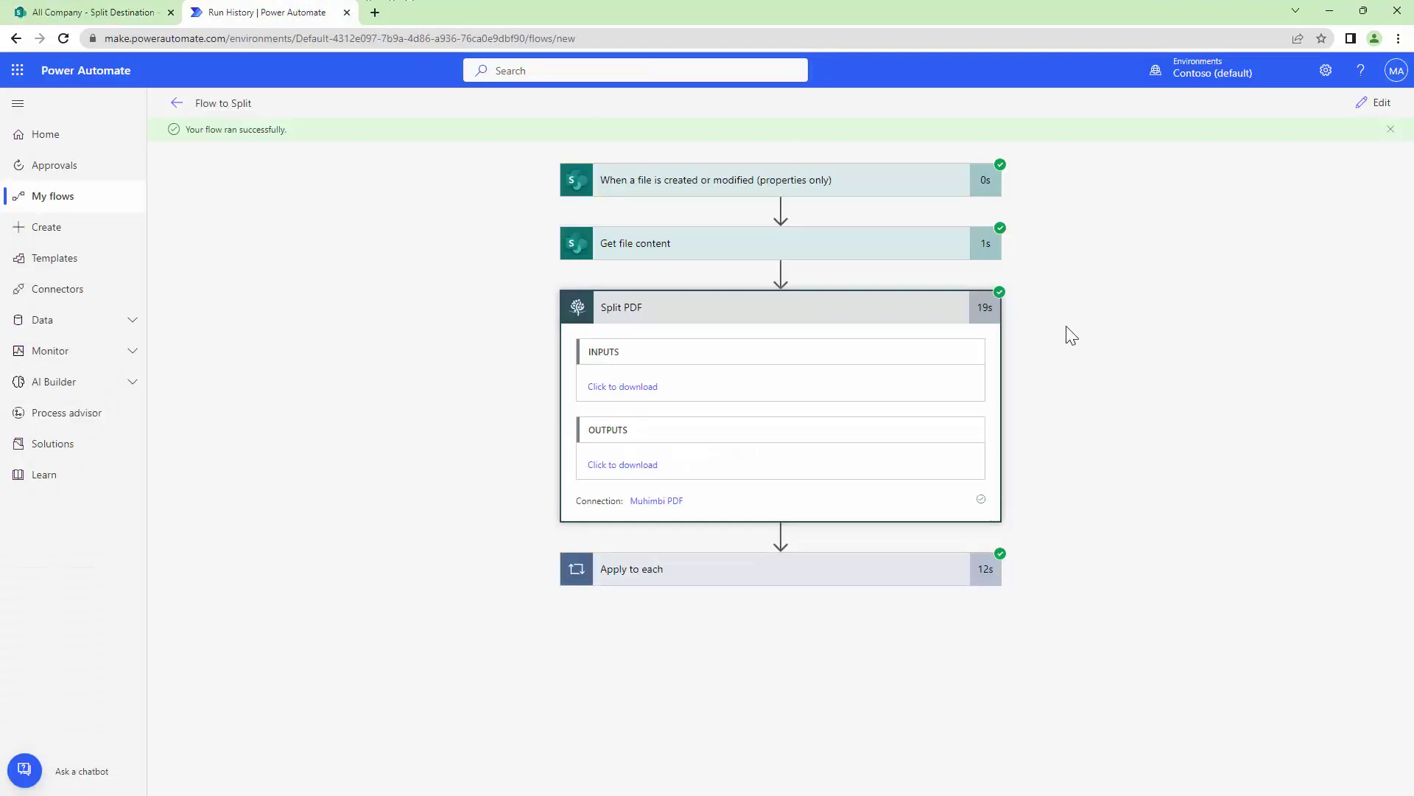
pyautogui.click(1374, 103)
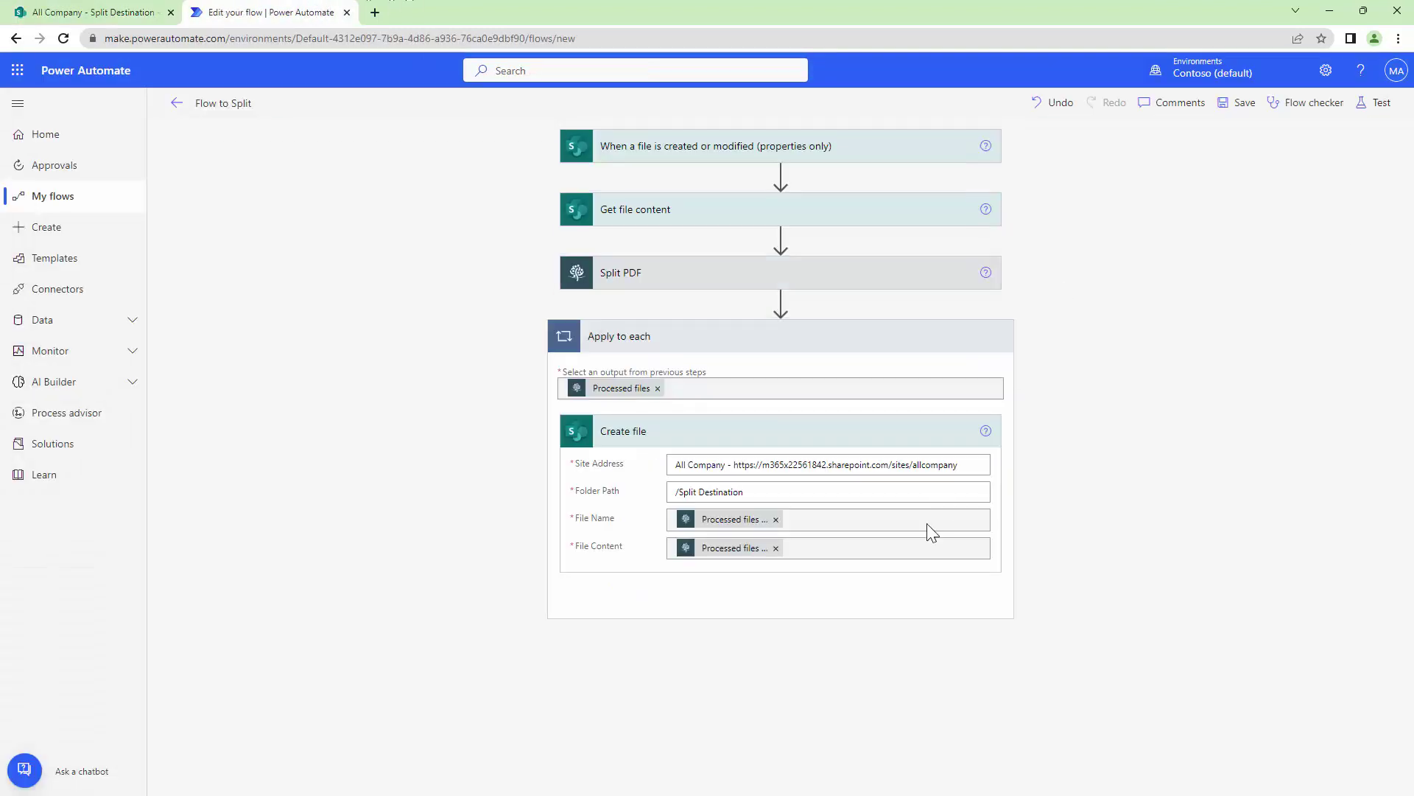
pyautogui.click(780, 302)
pyautogui.click(782, 328)
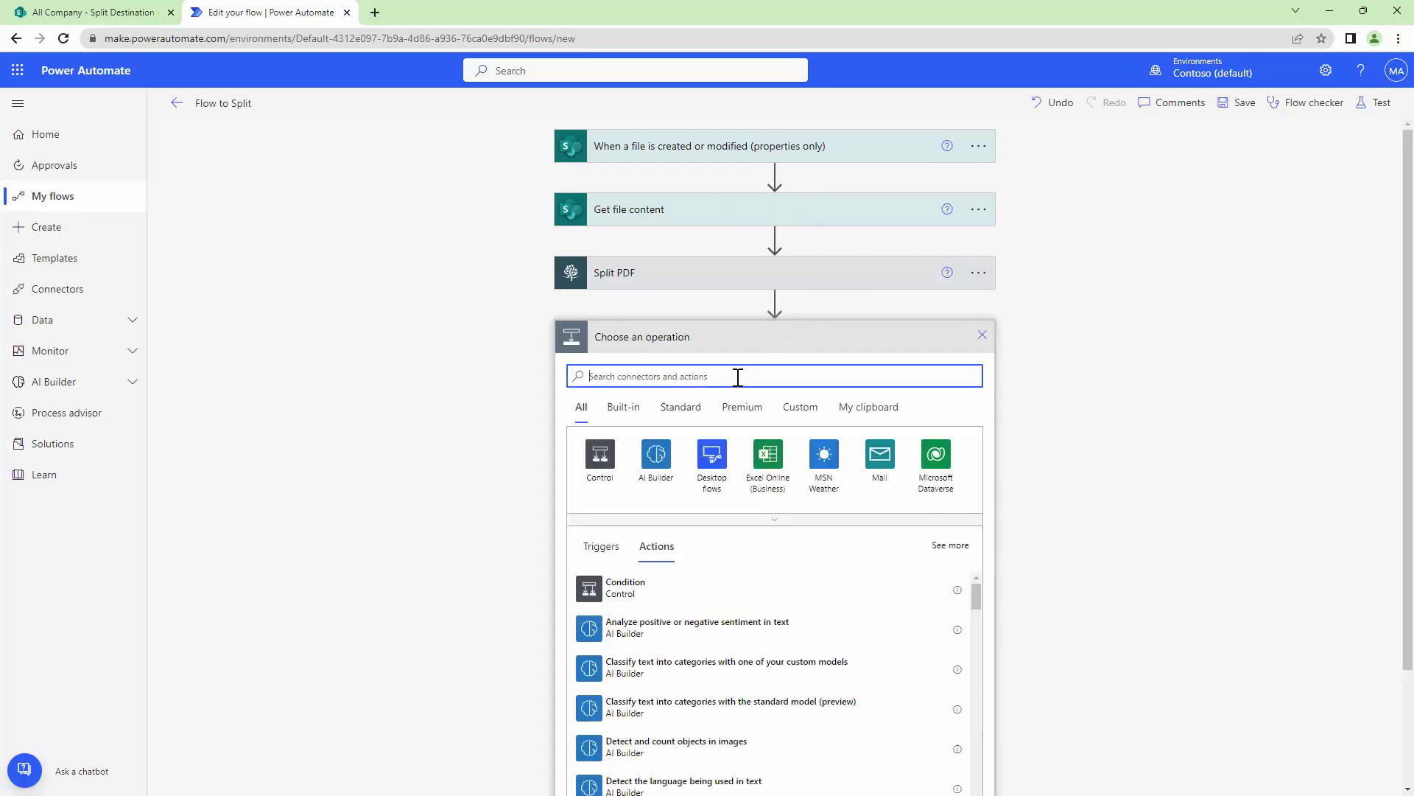
pyautogui.write('Crea')
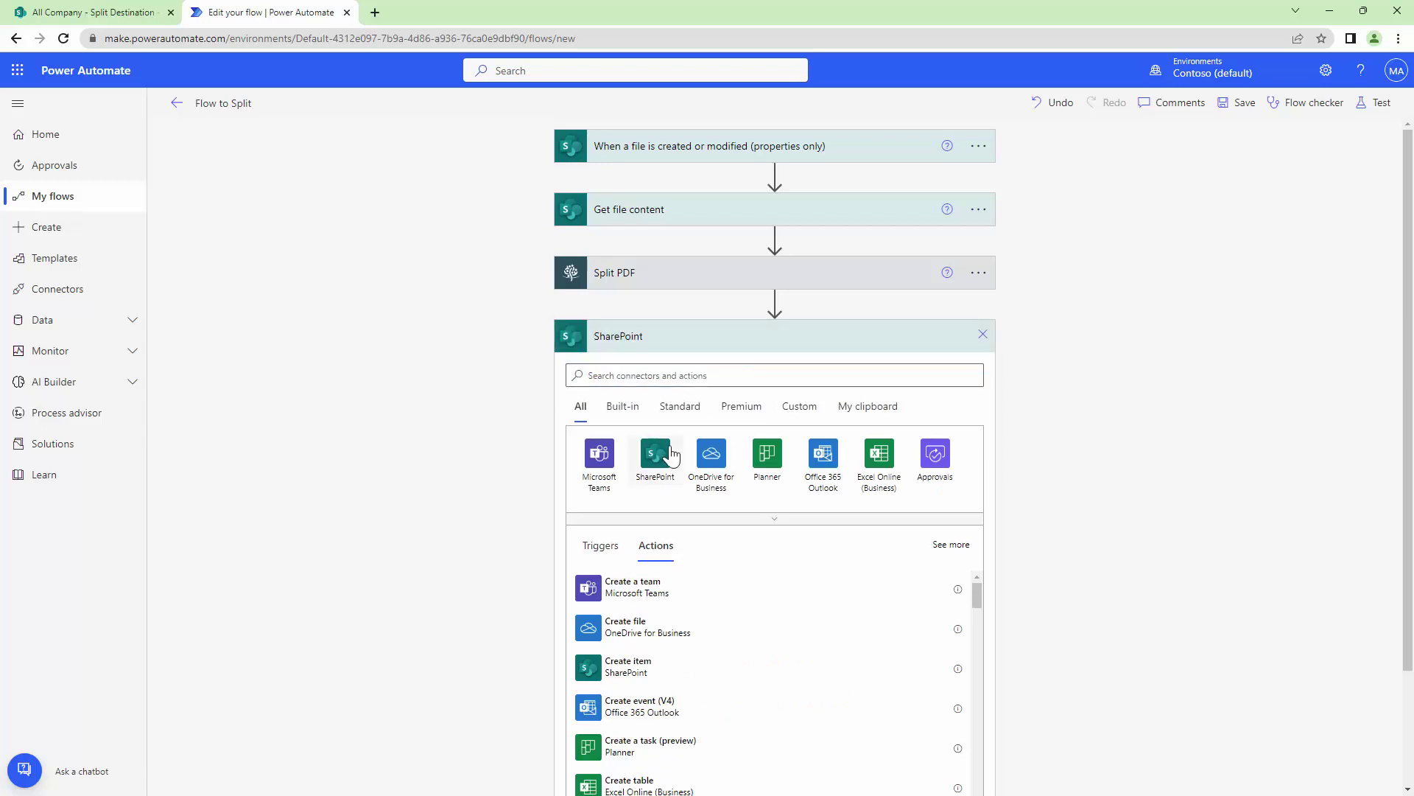
pyautogui.click(671, 455)
pyautogui.write('folder')
pyautogui.press('Return')
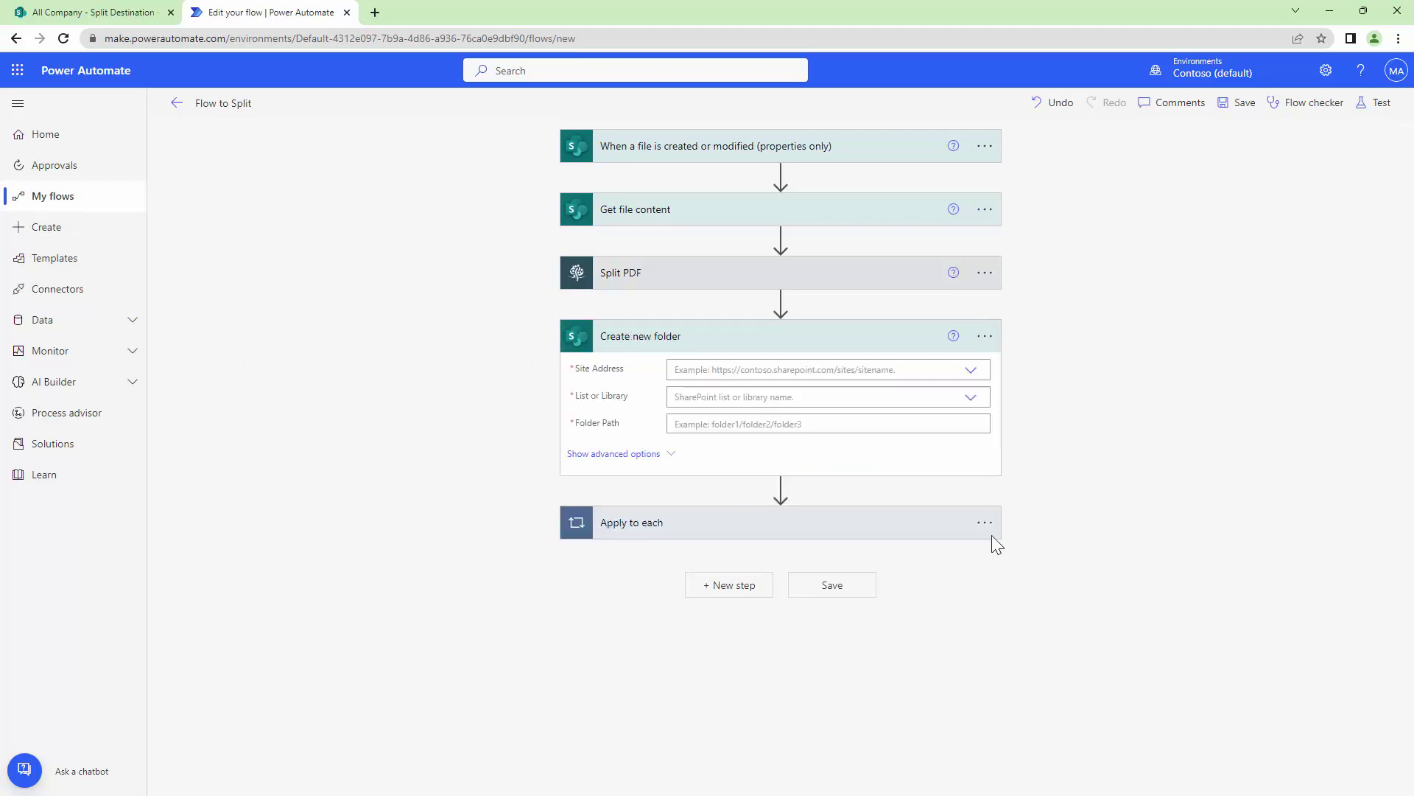
# Set Create new folder to the All Company site and Split Destination library
pyautogui.click(971, 369)
pyautogui.click(950, 391)
pyautogui.click(967, 397)
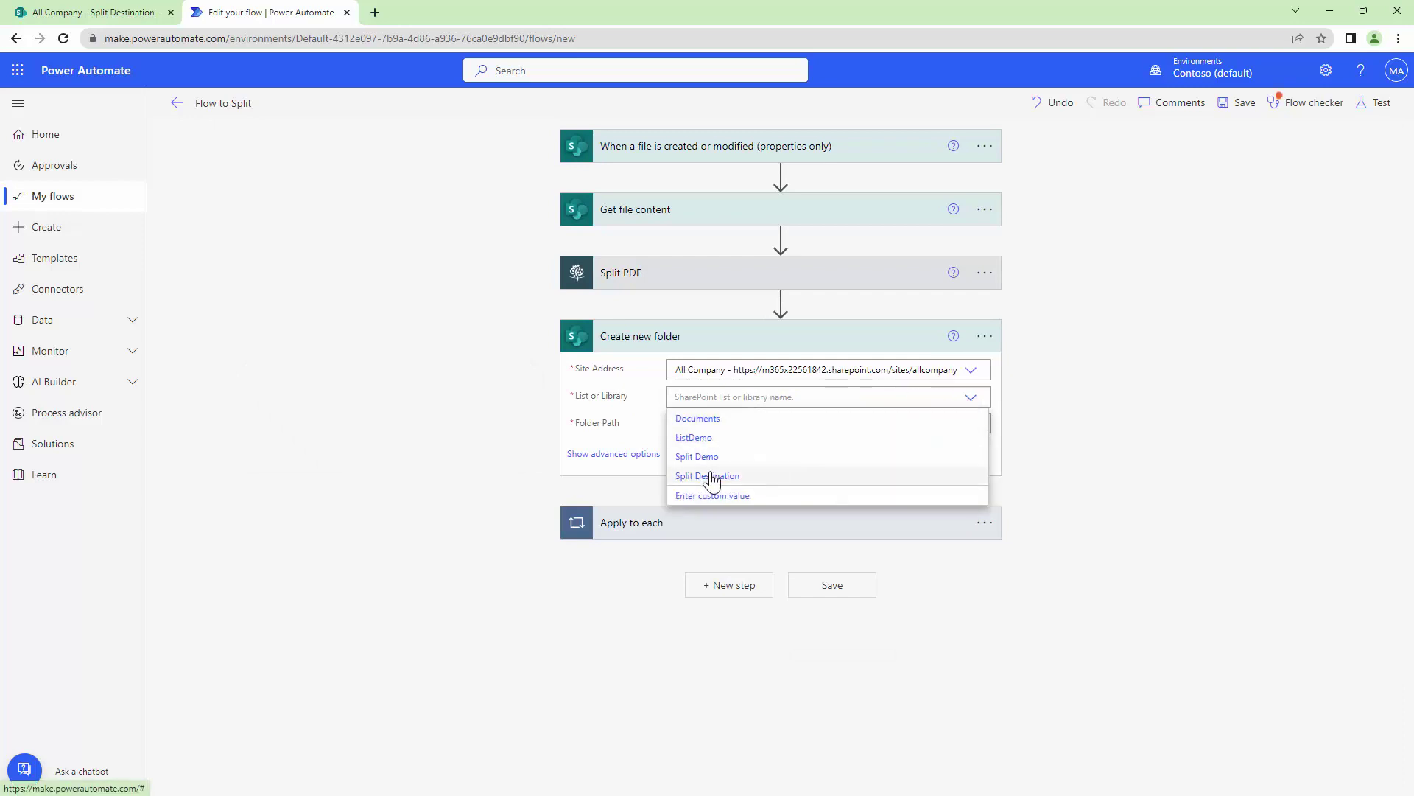
pyautogui.click(710, 477)
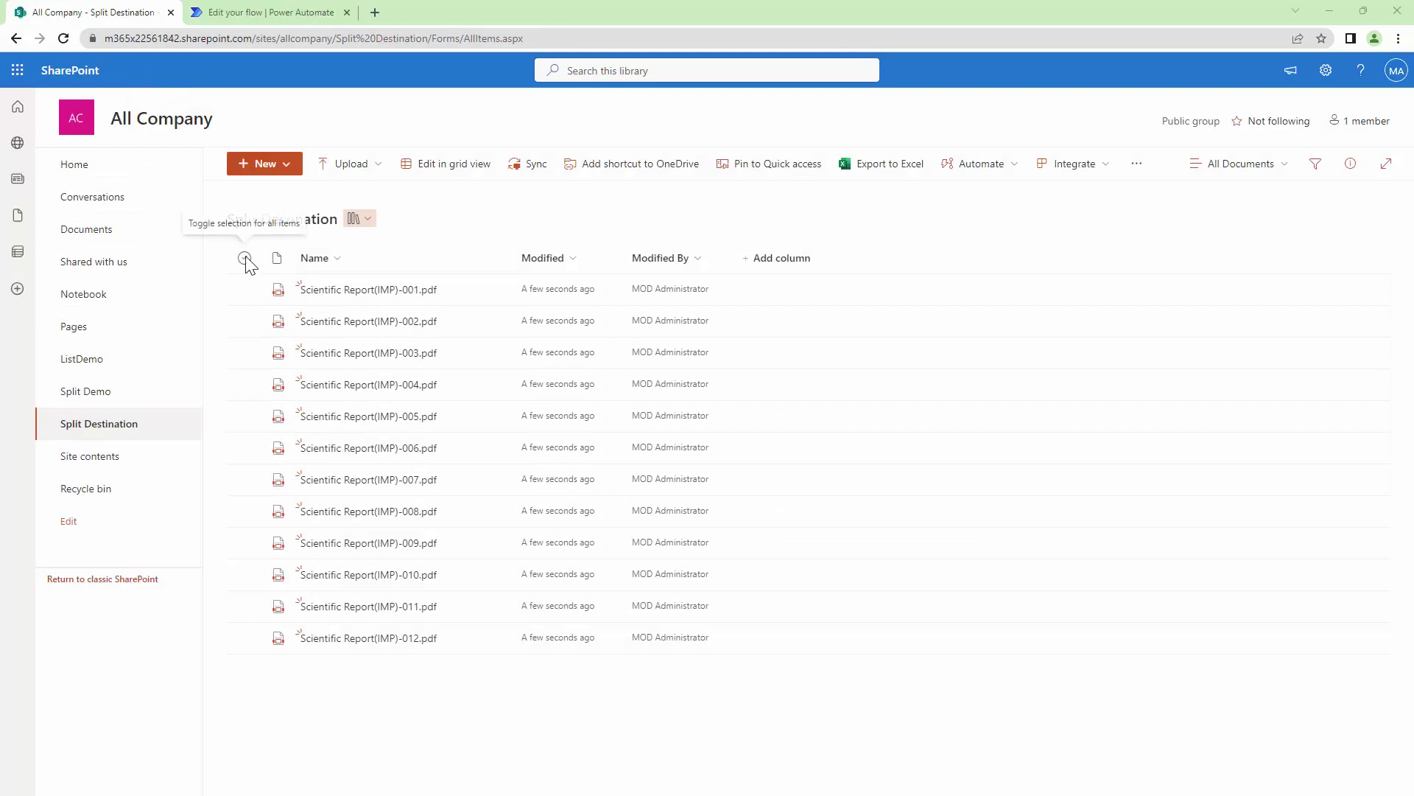
# Select and delete all twelve split files in Split Destination, then minimize Acrobat
pyautogui.click(245, 257)
pyautogui.click(608, 164)
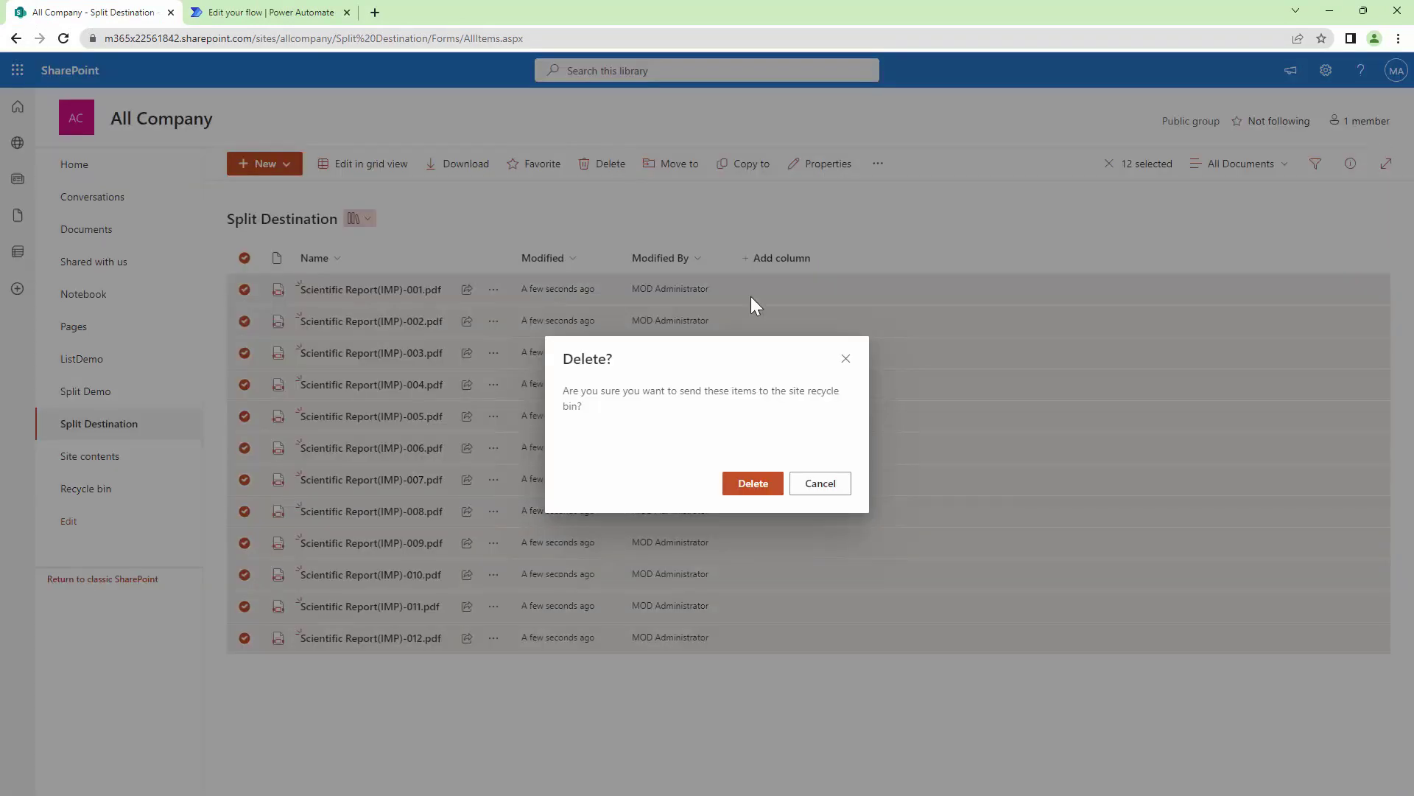
pyautogui.click(759, 492)
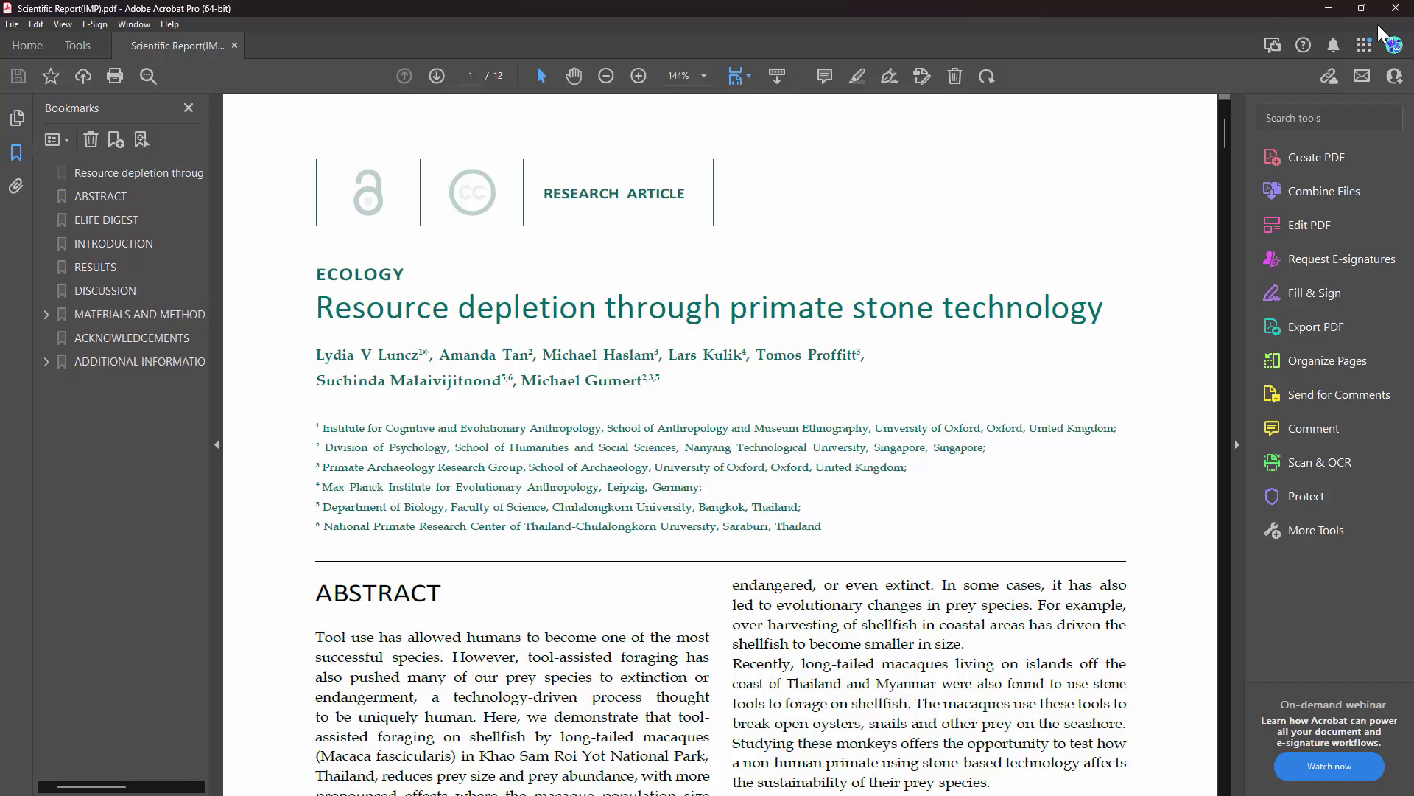
pyautogui.click(1329, 9)
# Back in the flow editor, set the Split PDF step's Split by option to Bookmark Level
pyautogui.click(233, 14)
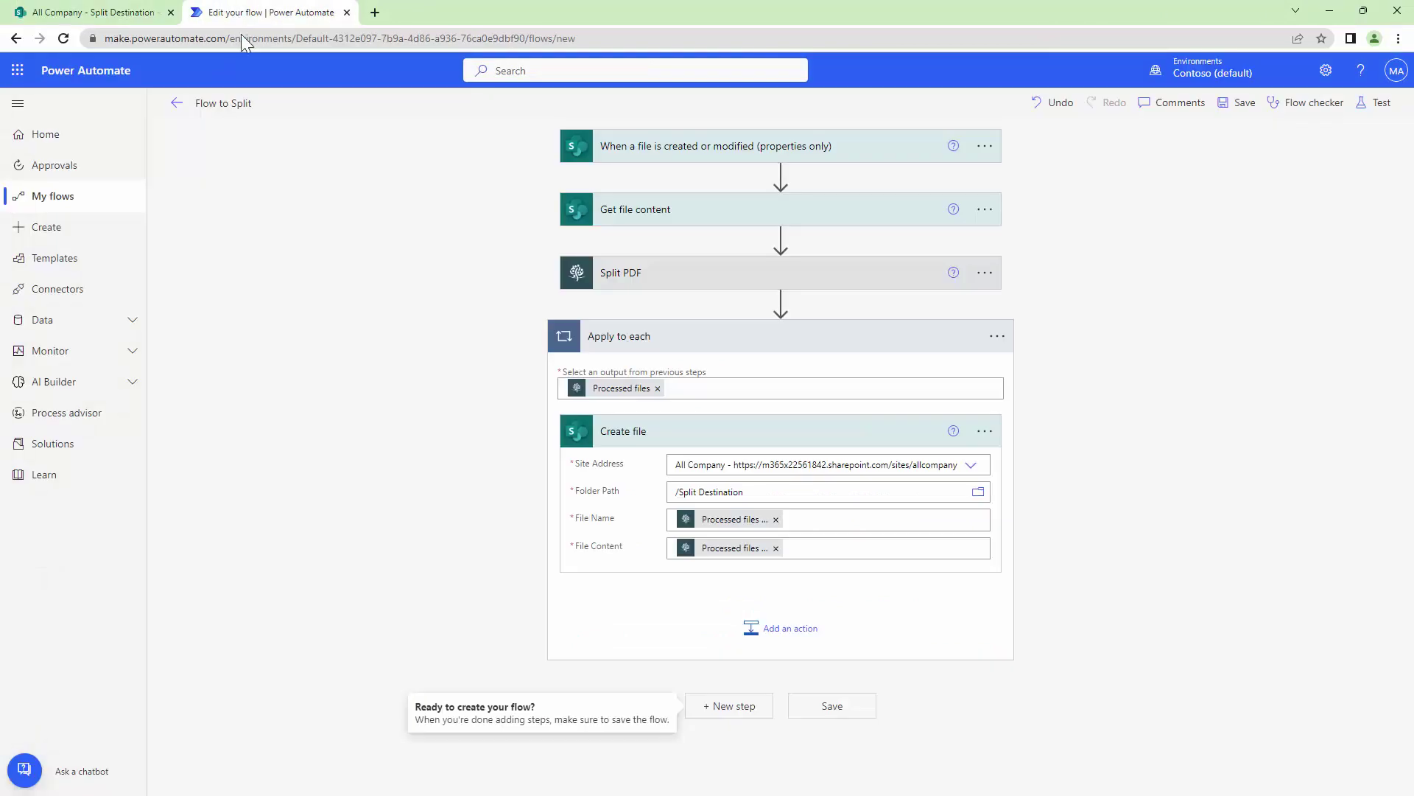
pyautogui.click(769, 281)
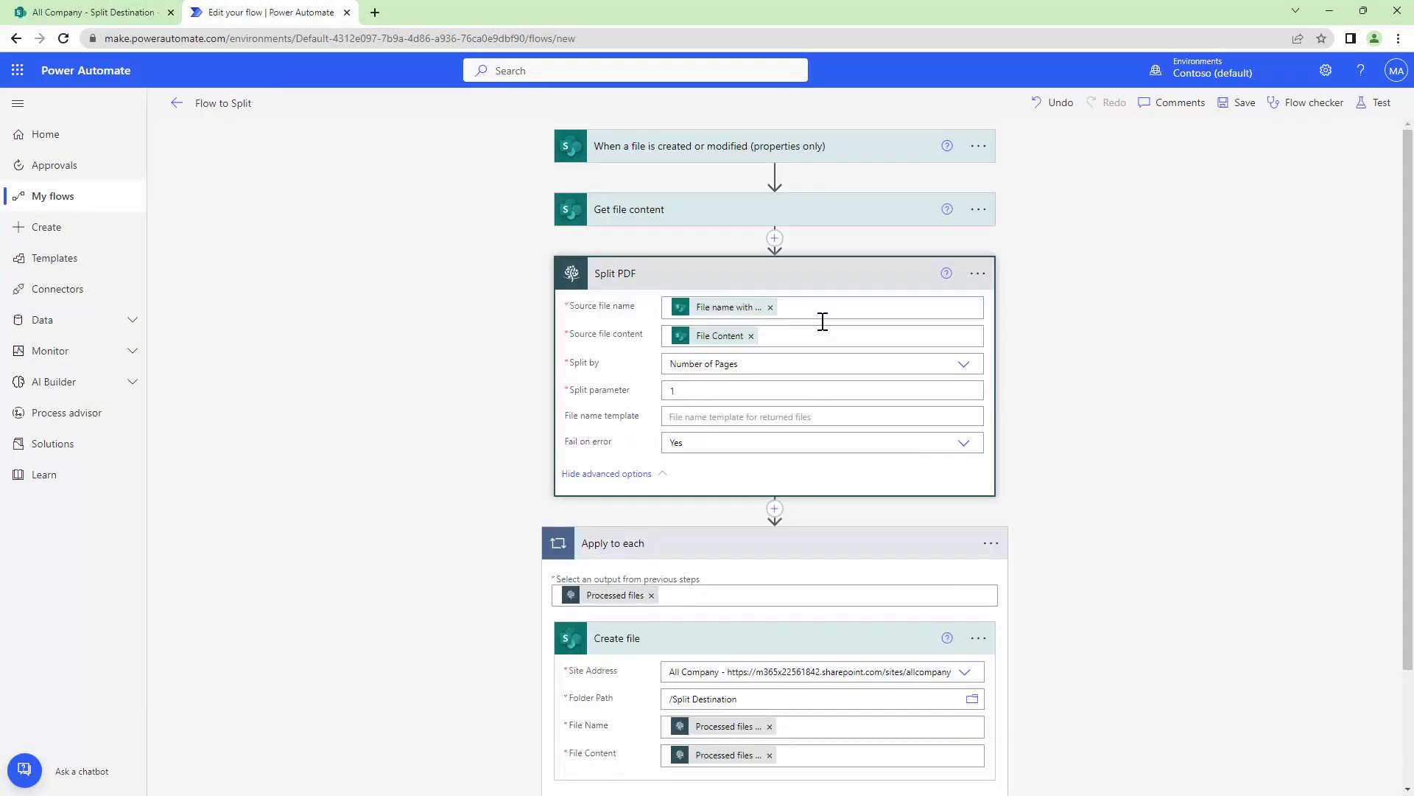
pyautogui.click(962, 366)
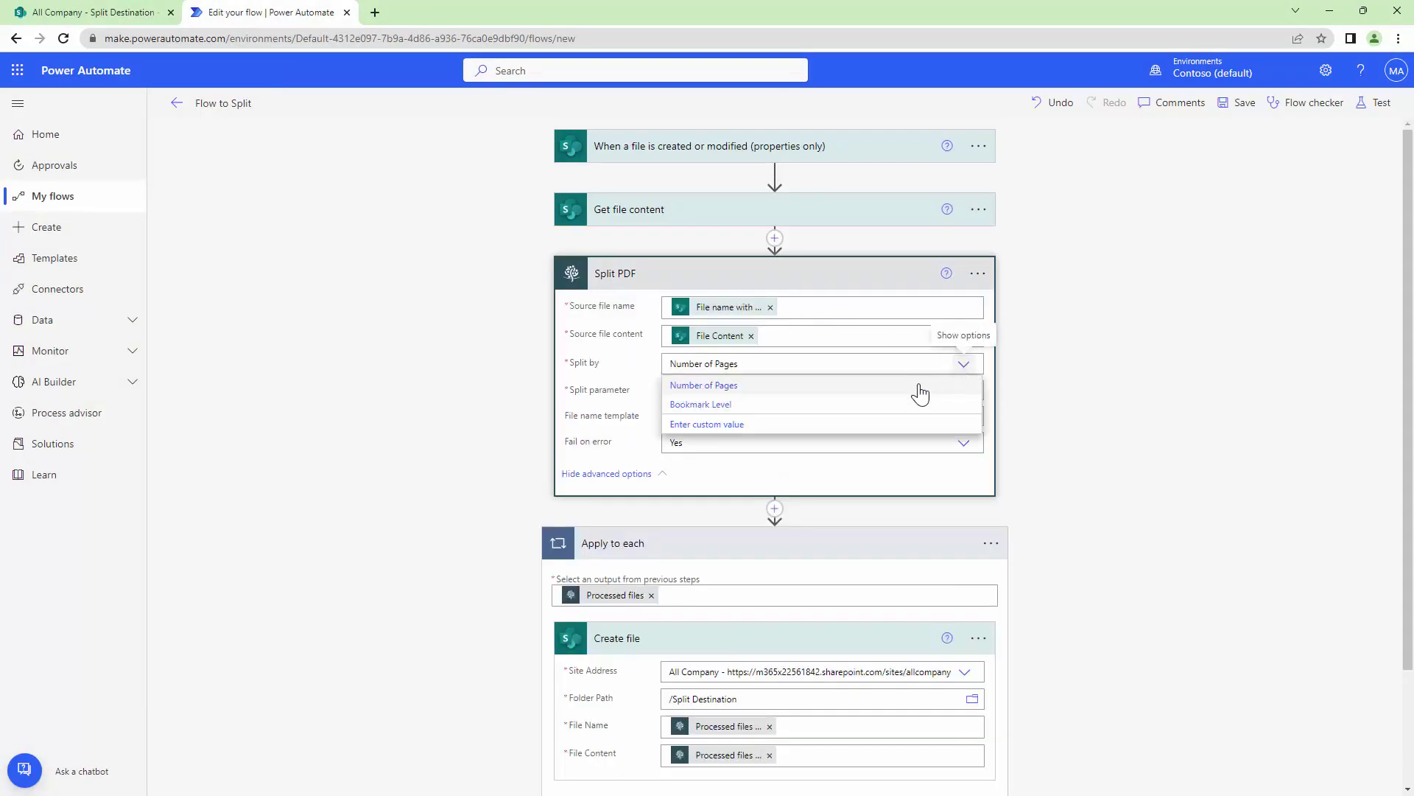
pyautogui.click(757, 406)
# Save Flow to Split and test it automatically using the recent successful trigger run
pyautogui.click(1244, 104)
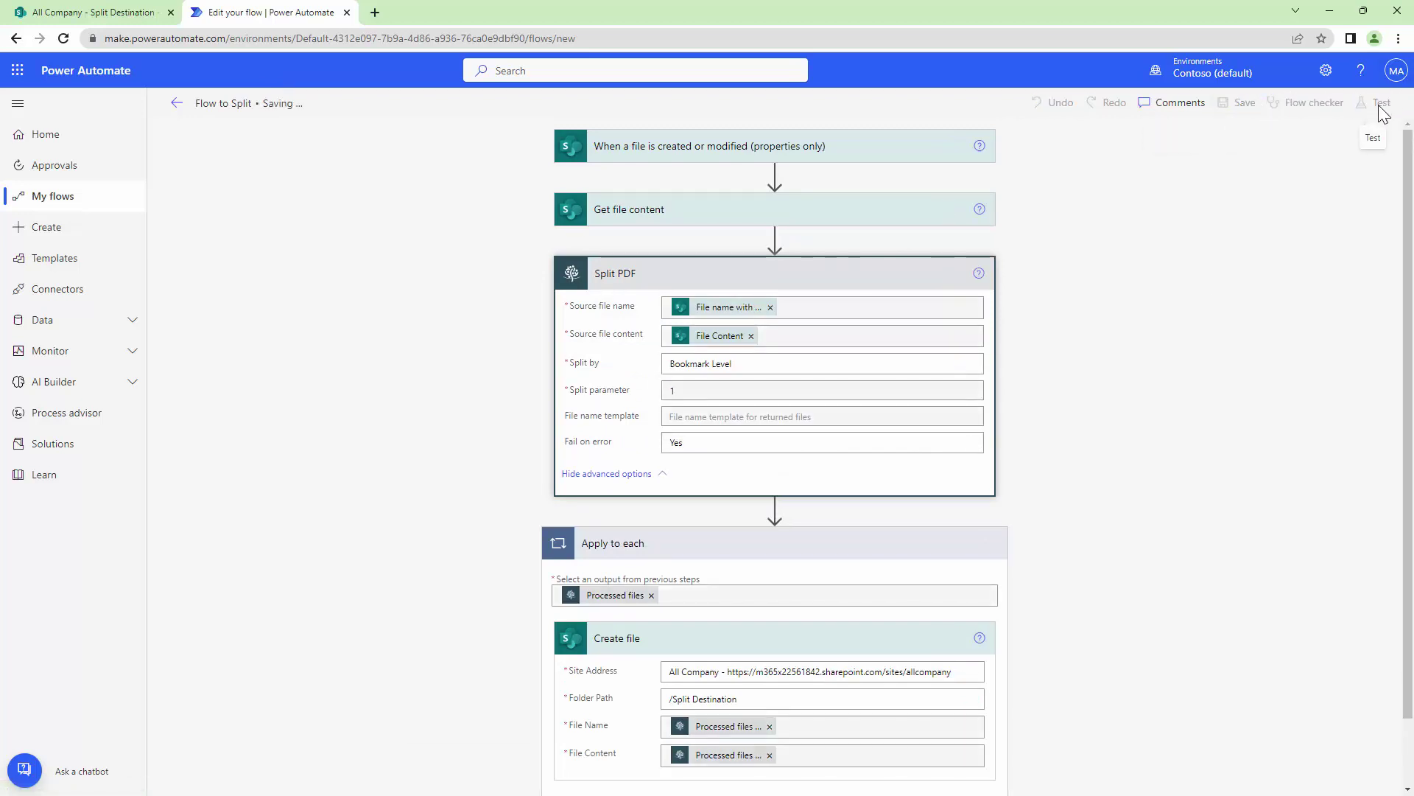
pyautogui.click(1380, 108)
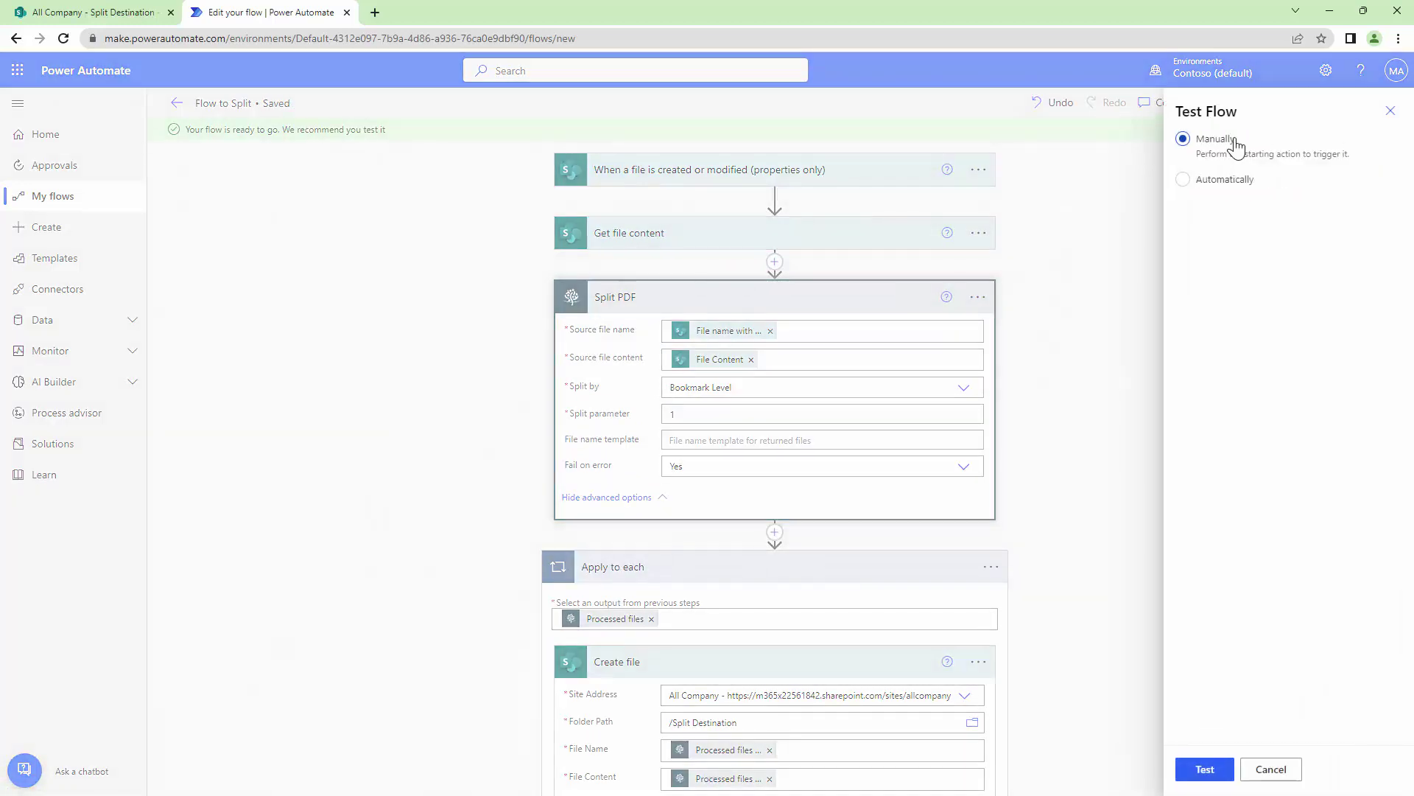
pyautogui.click(1220, 189)
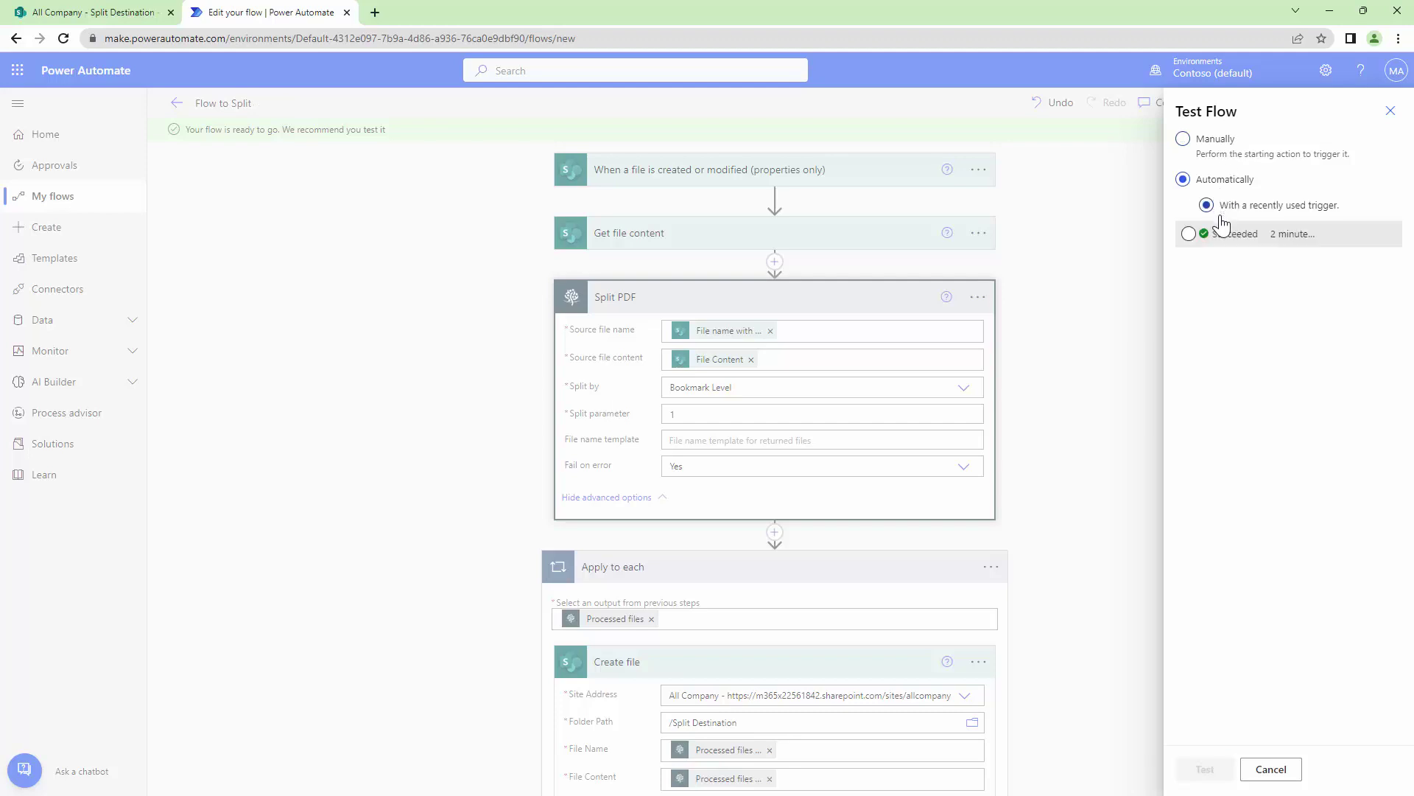
pyautogui.click(1214, 237)
pyautogui.click(1187, 775)
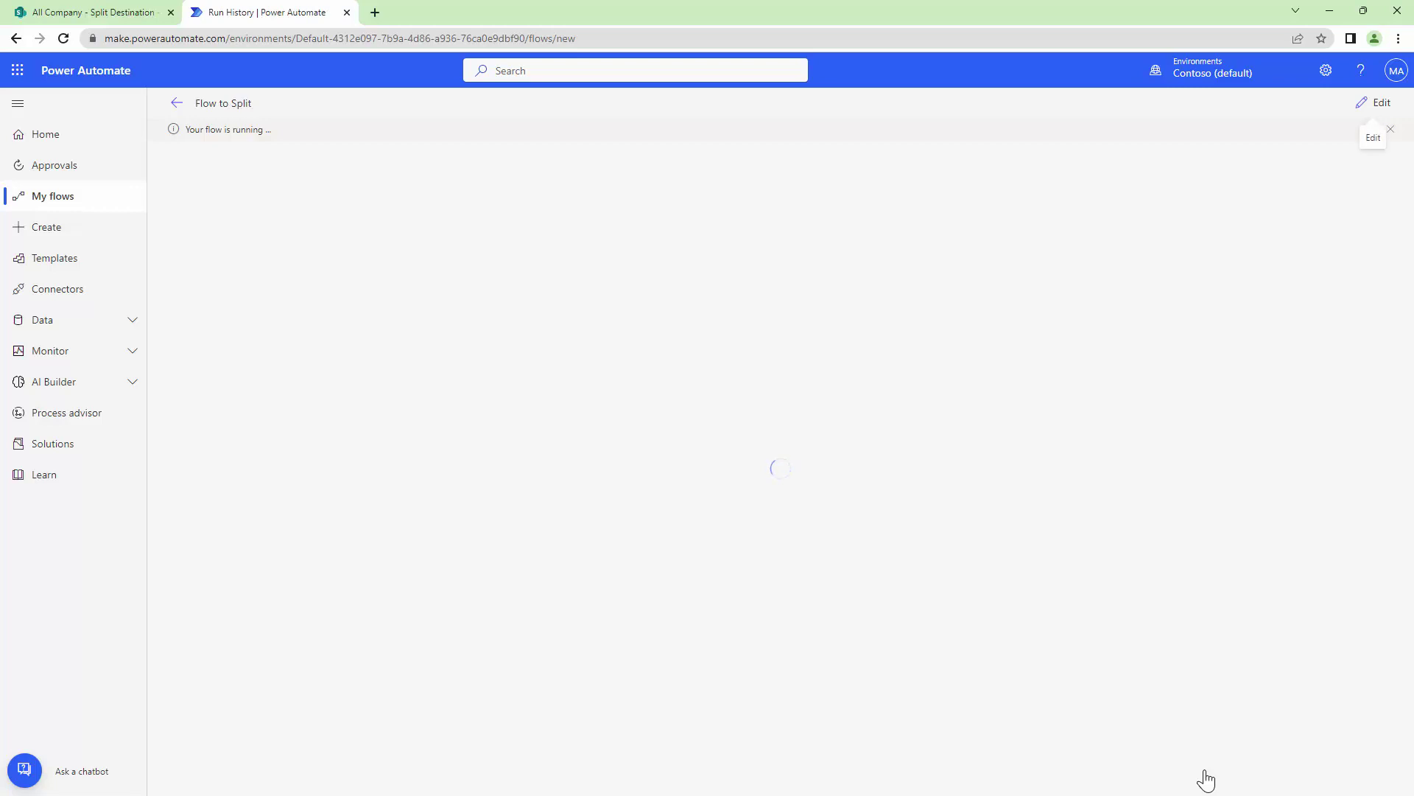
# Follow the test run to success and confirm Apply to each ran 9 iterations
pyautogui.click(145, 9)
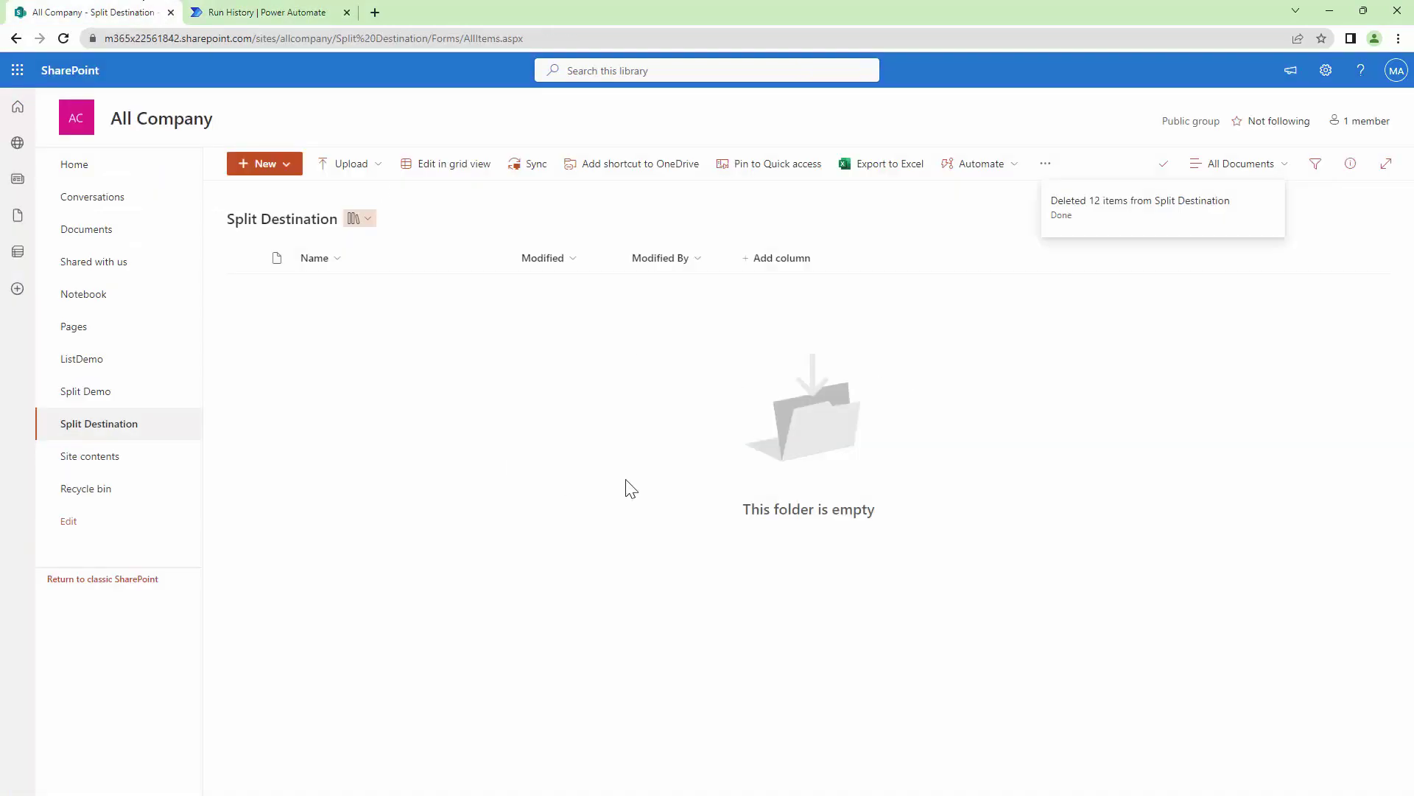
pyautogui.click(316, 6)
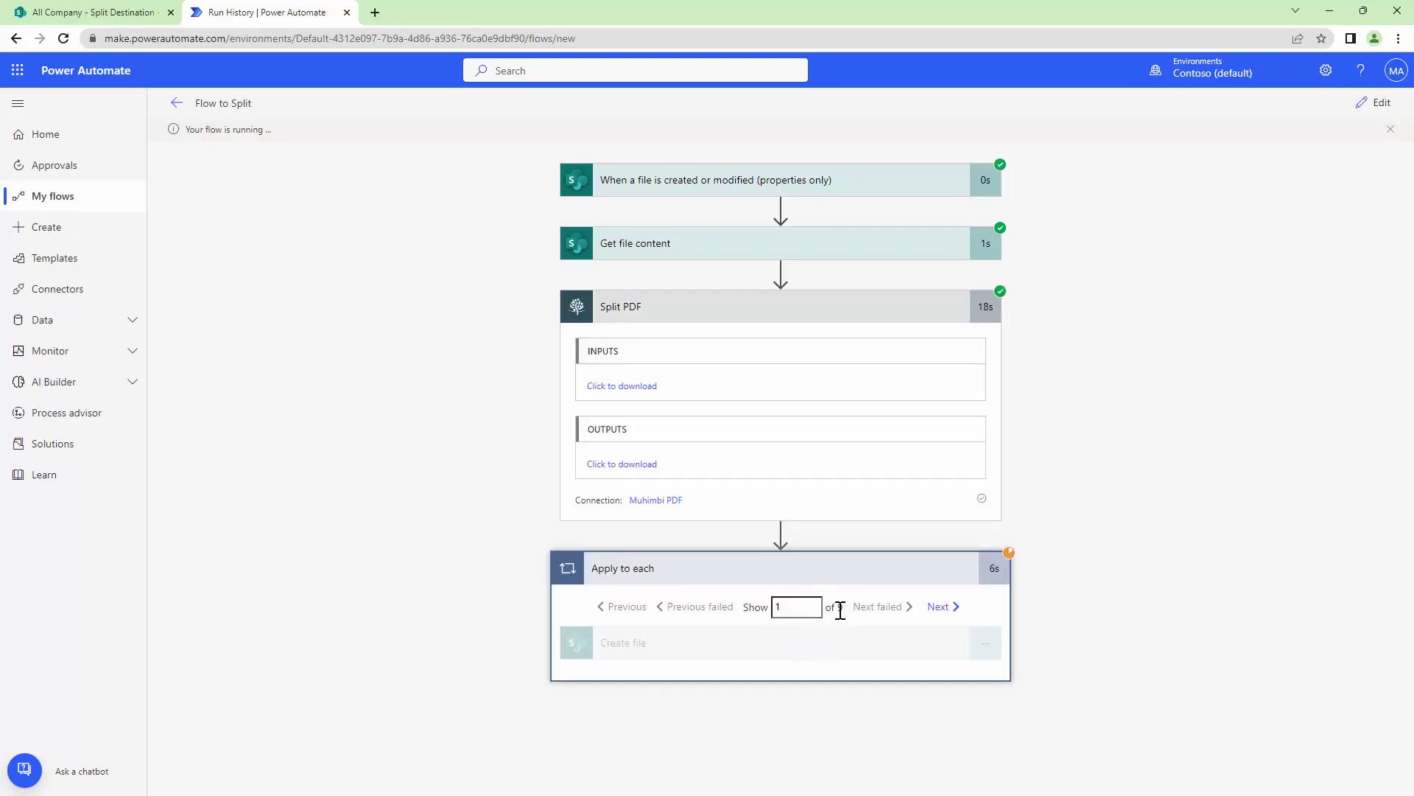
pyautogui.doubleClick(842, 609)
# Refresh Split Destination to show the nine bookmark-named PDFs, widen Name, and snap Acrobat alongside
pyautogui.click(81, 14)
pyautogui.click(63, 38)
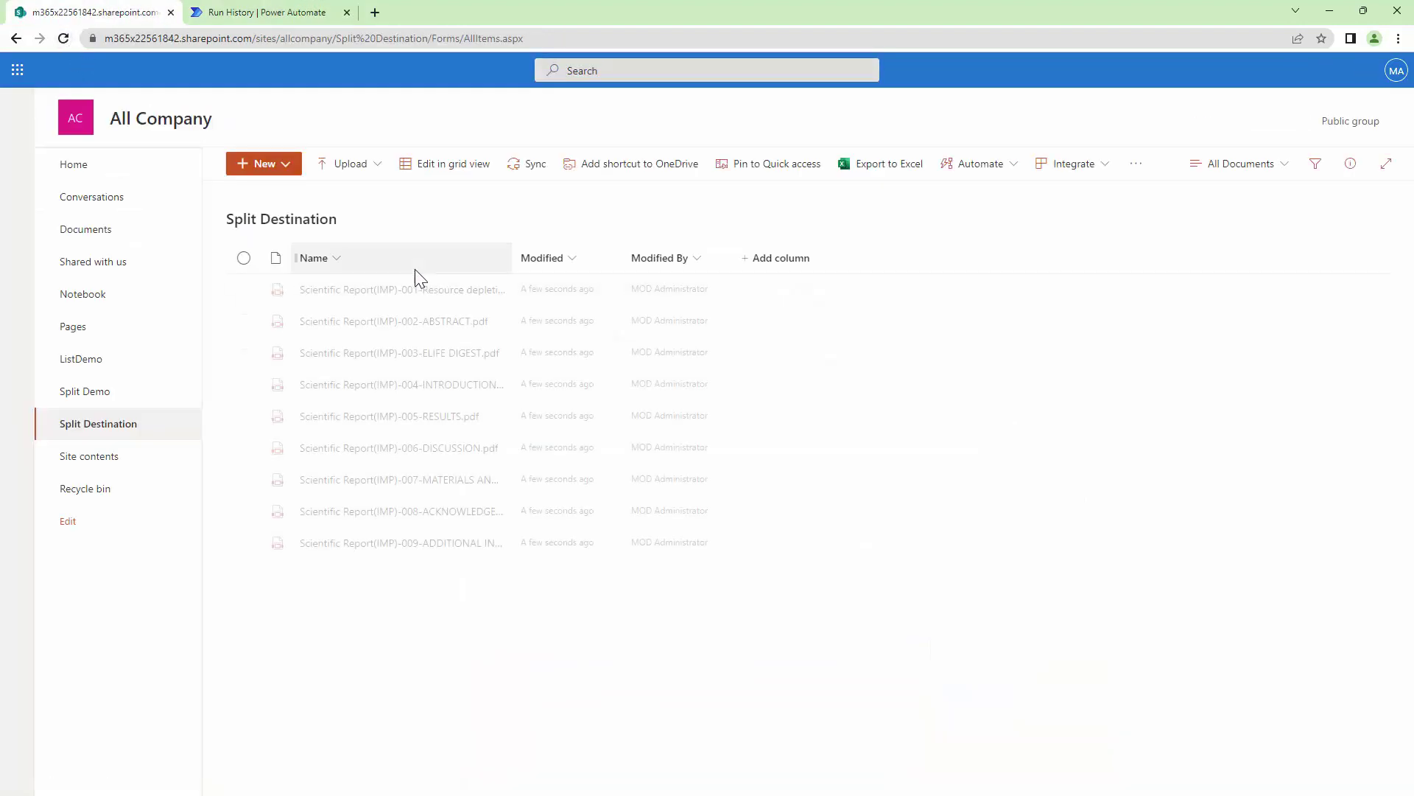
pyautogui.moveTo(512, 252); pyautogui.dragTo(633, 253)
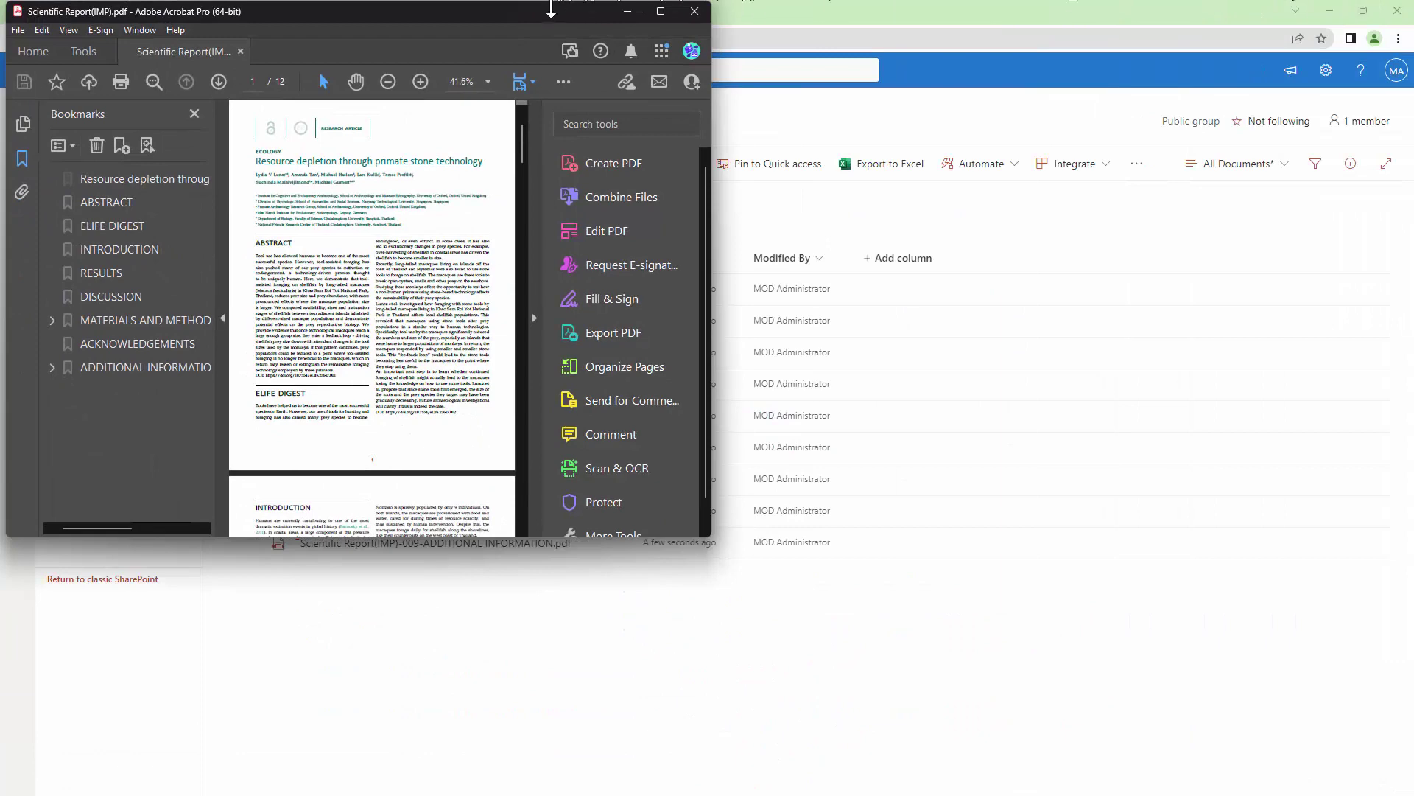
pyautogui.moveTo(549, 16); pyautogui.dragTo(1332, 64)
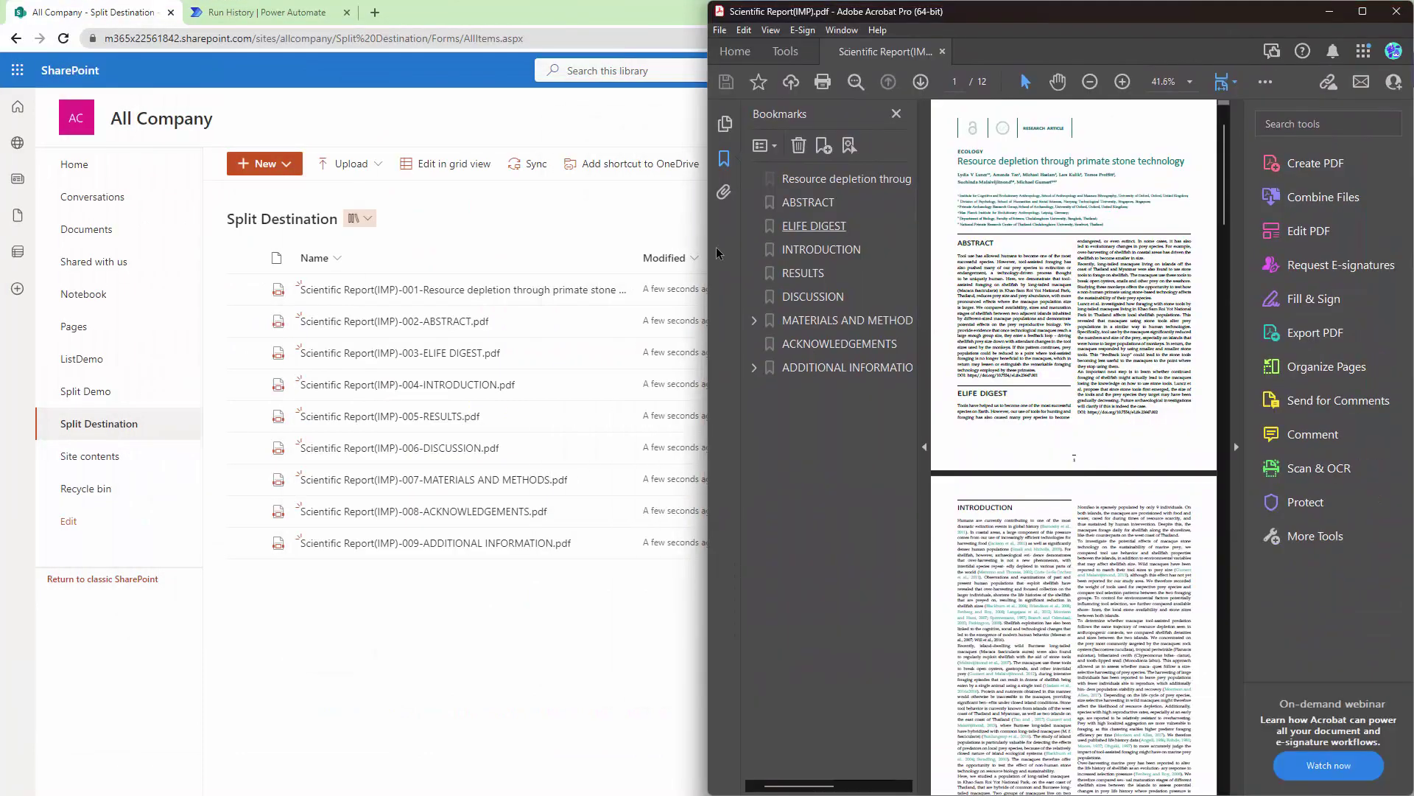